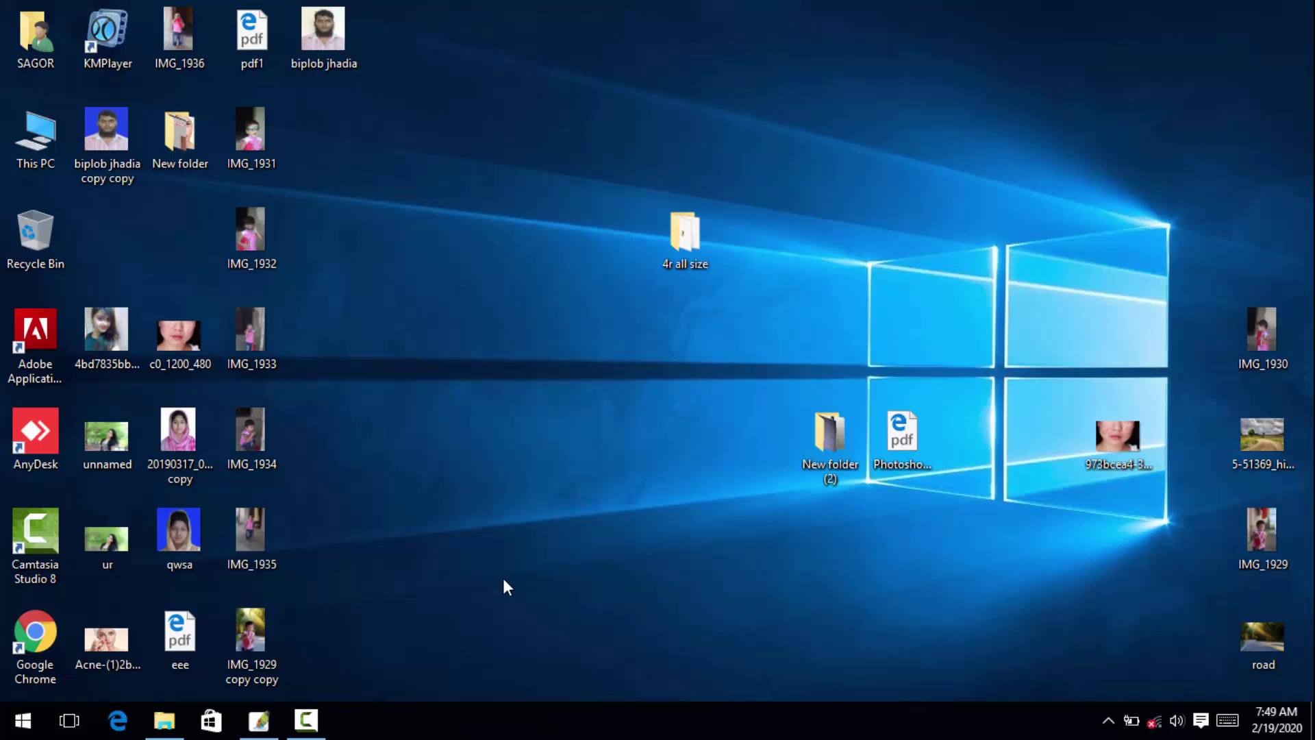
pyautogui.click(306, 720)
pyautogui.click(1272, 579)
pyautogui.rightClick(951, 334)
pyautogui.click(986, 396)
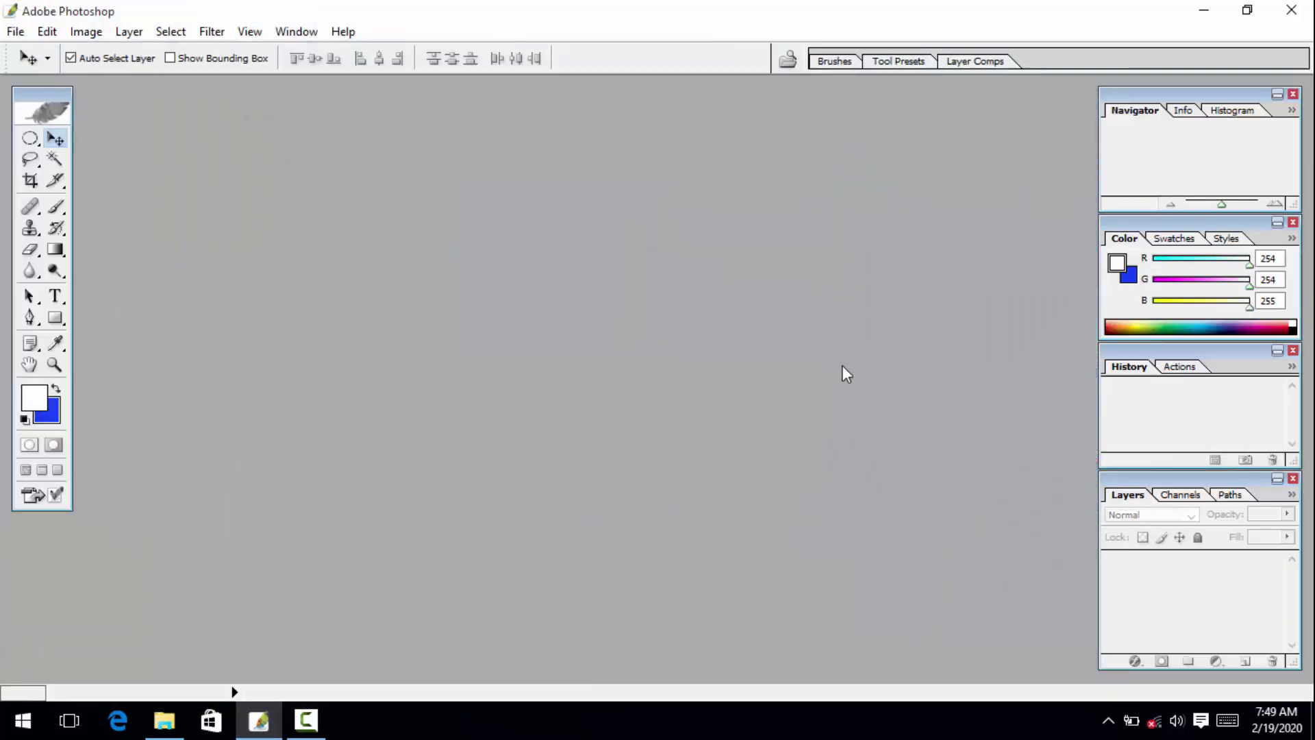
pyautogui.click(1203, 10)
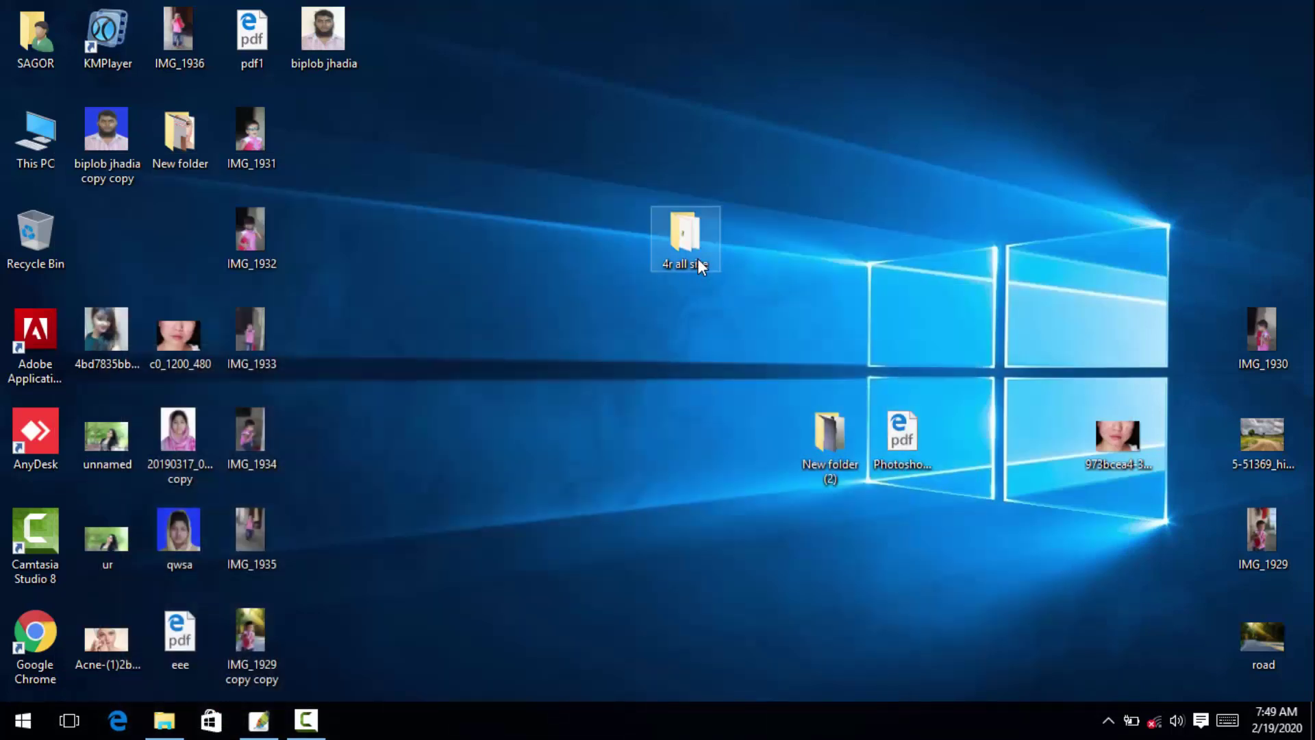
pyautogui.doubleClick(832, 433)
pyautogui.click(881, 587)
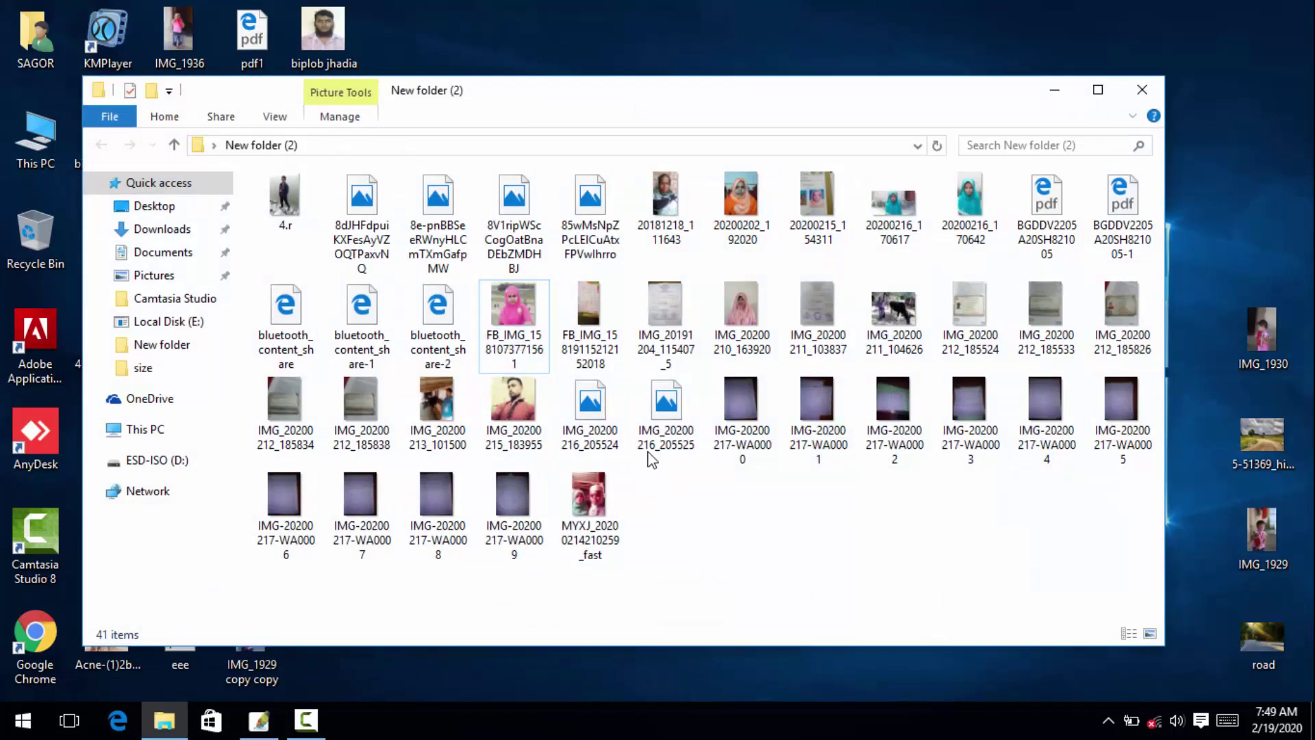
pyautogui.click(524, 331)
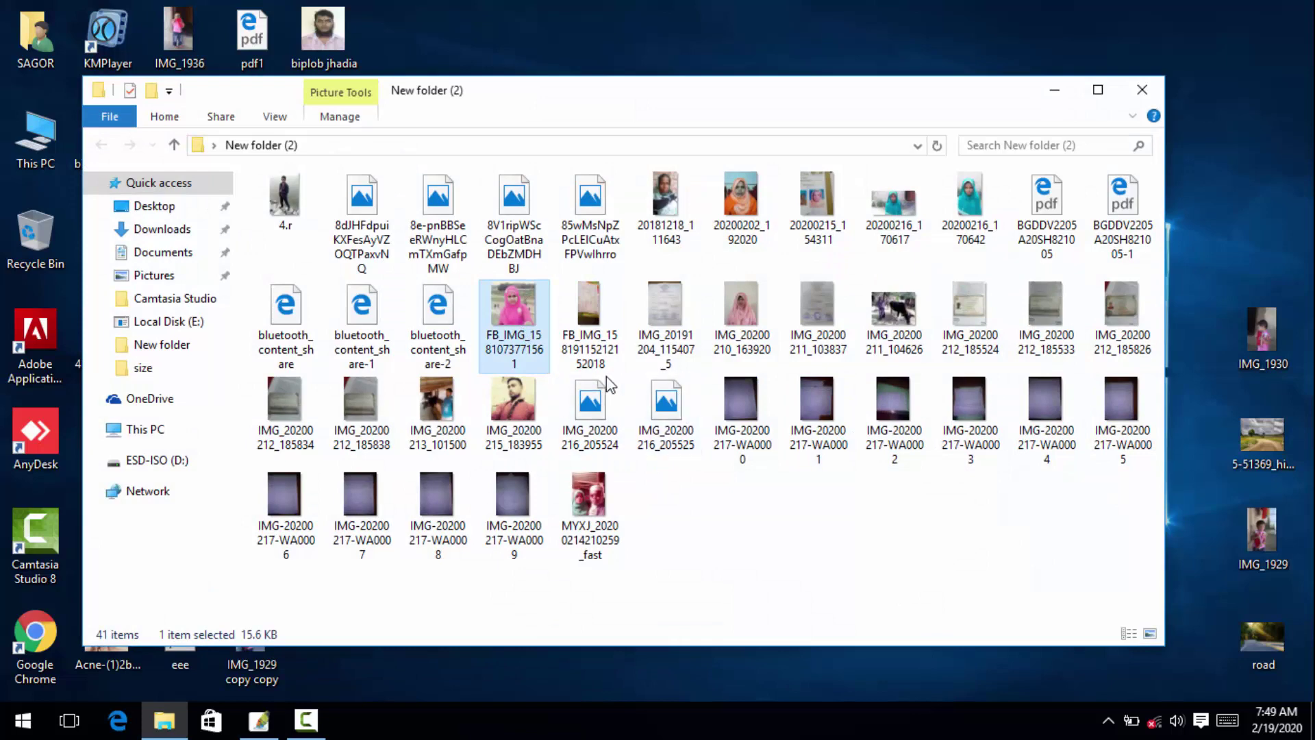
pyautogui.moveTo(524, 337); pyautogui.dragTo(425, 392)
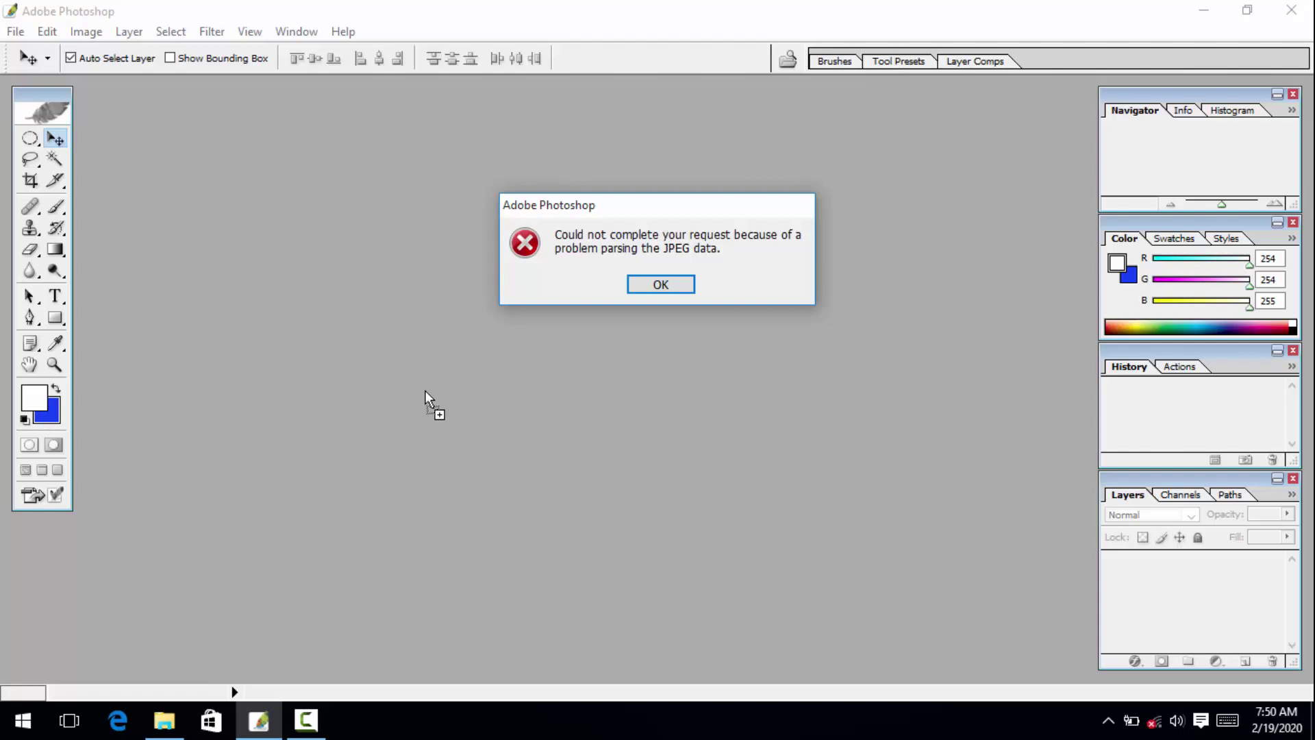
pyautogui.click(661, 285)
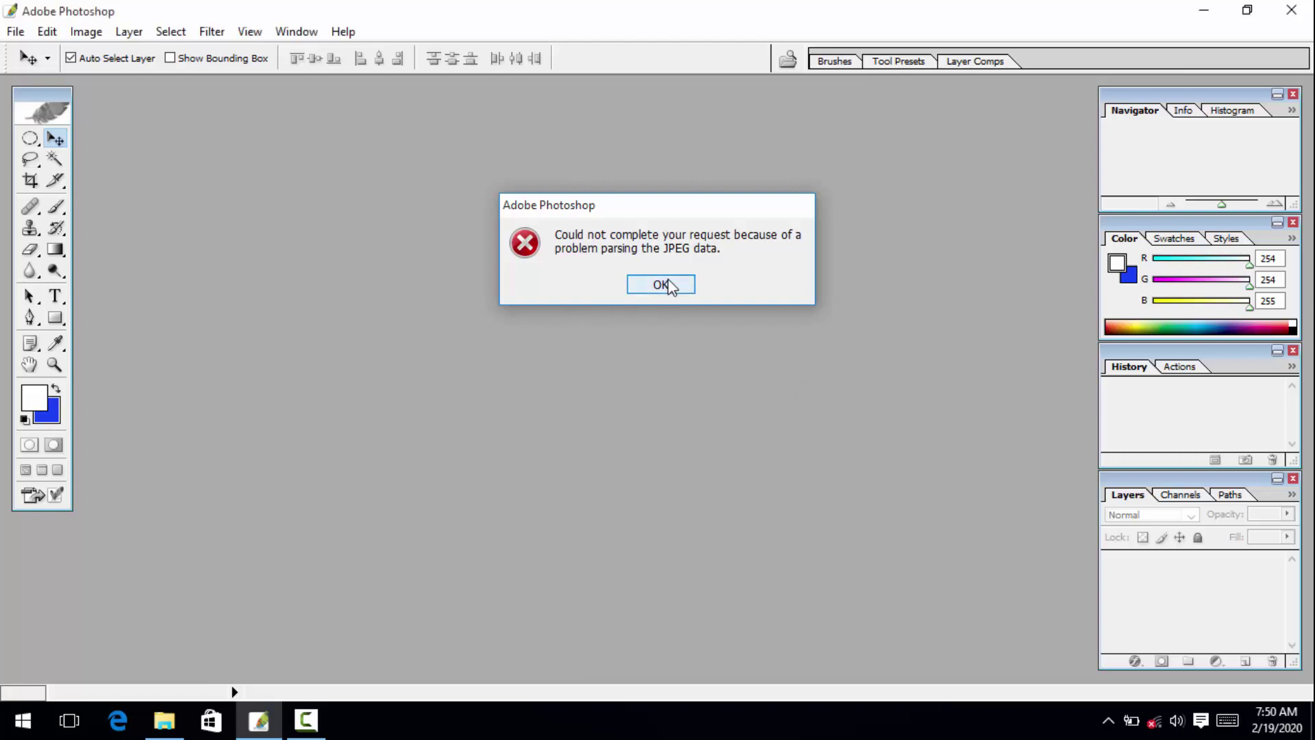
pyautogui.click(306, 721)
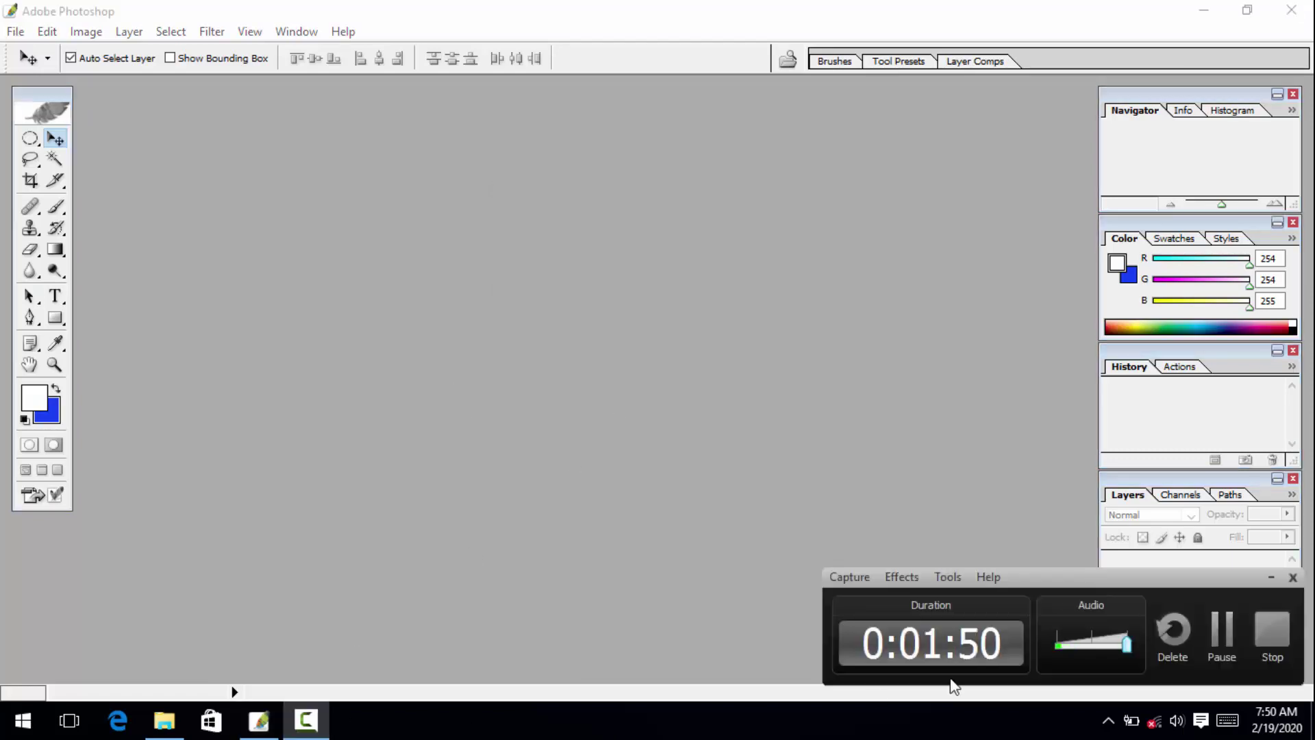
pyautogui.click(1270, 578)
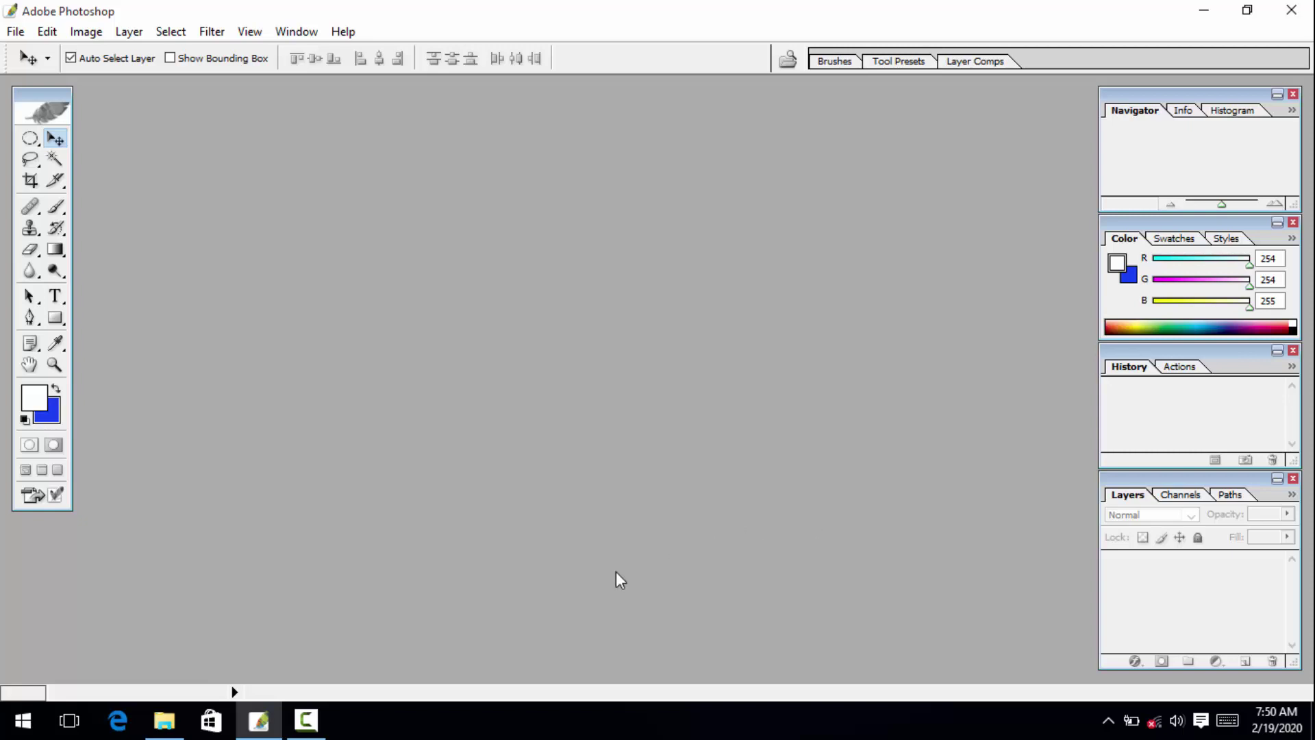
pyautogui.click(307, 720)
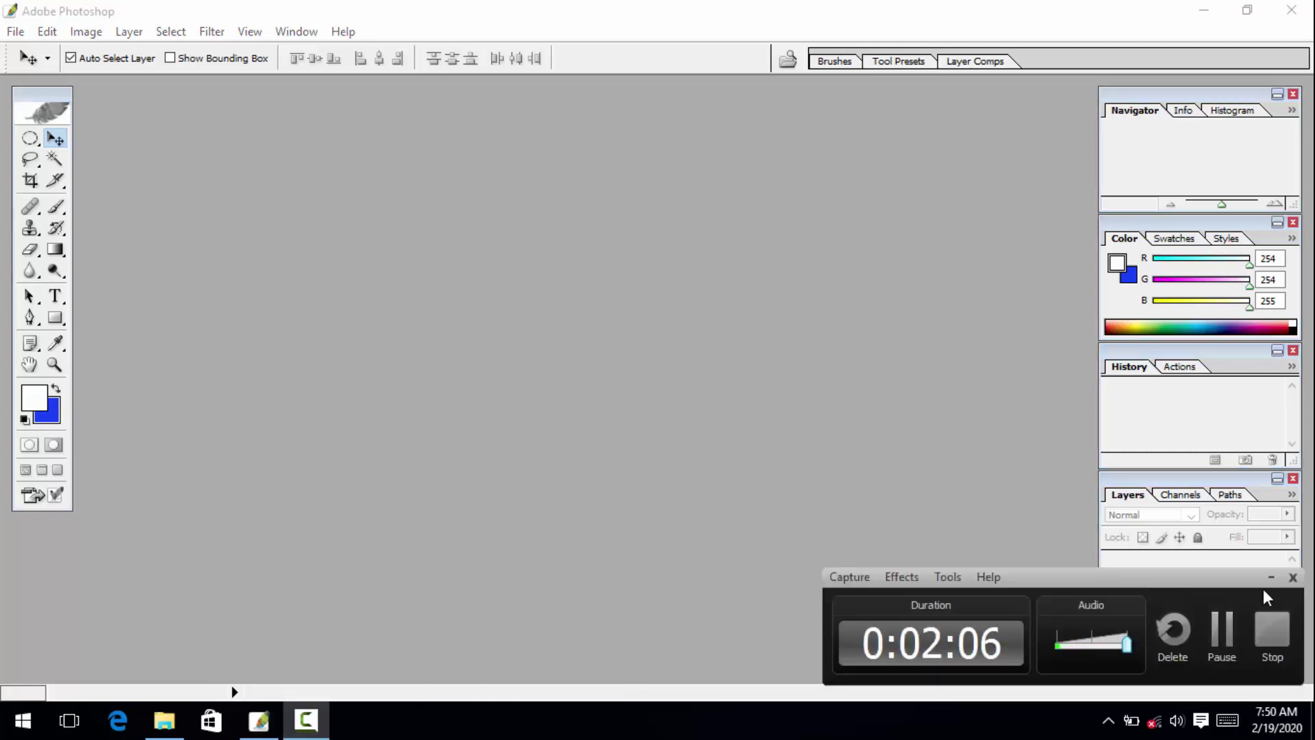
pyautogui.click(1268, 577)
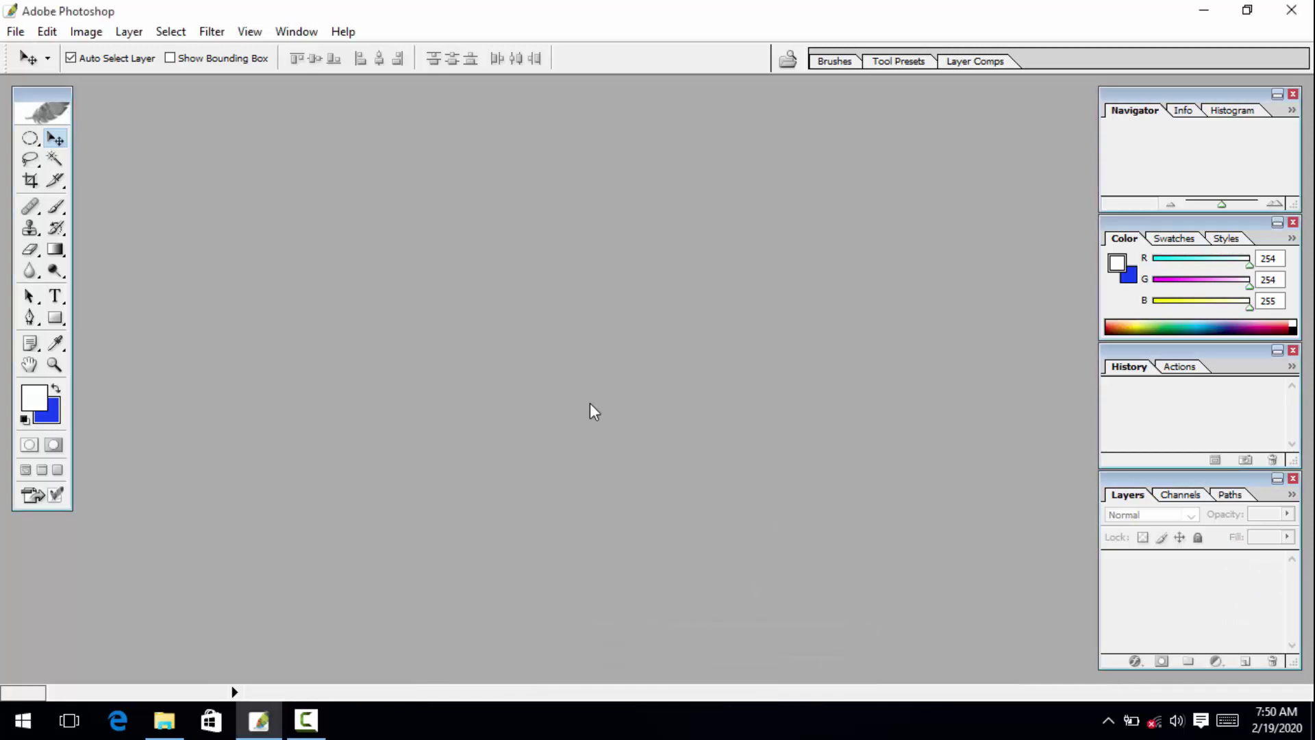
pyautogui.moveTo(20, 93); pyautogui.dragTo(15, 83)
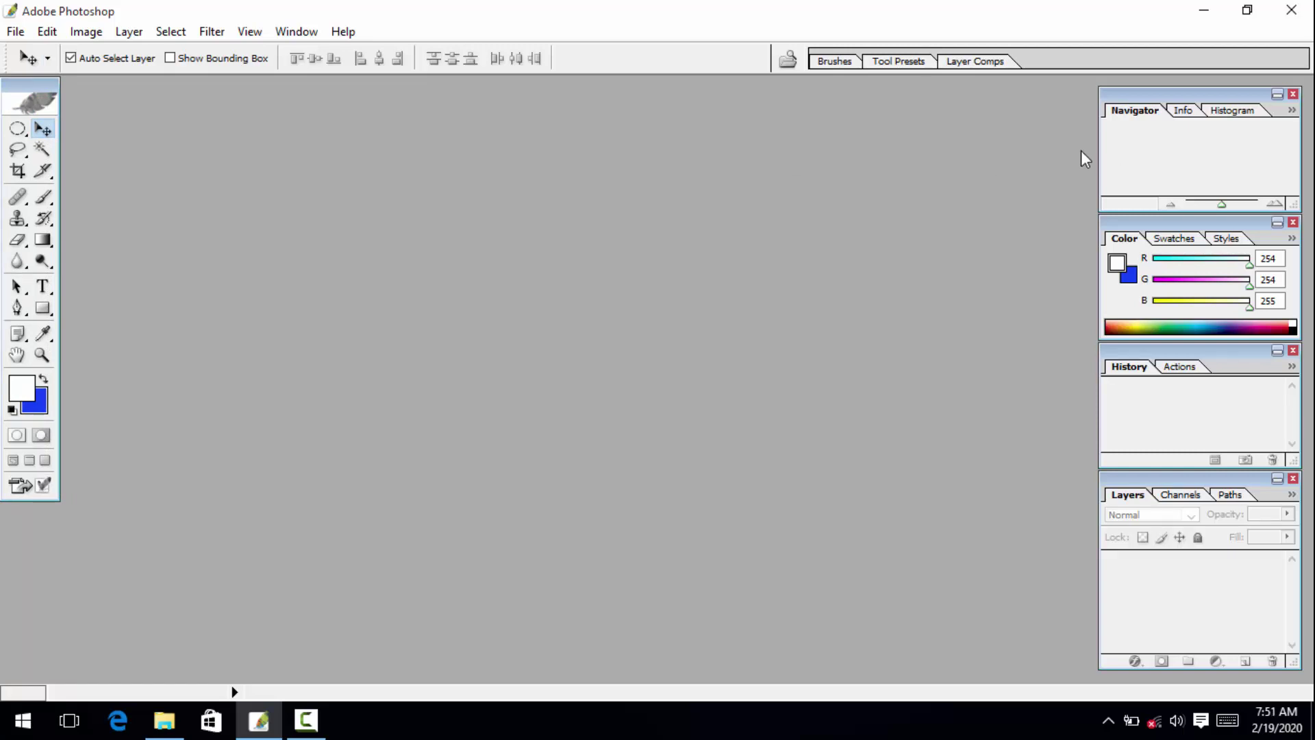
# Minimize Photoshop and the New folder (2) window to return to the desktop, and refresh it
pyautogui.click(1205, 10)
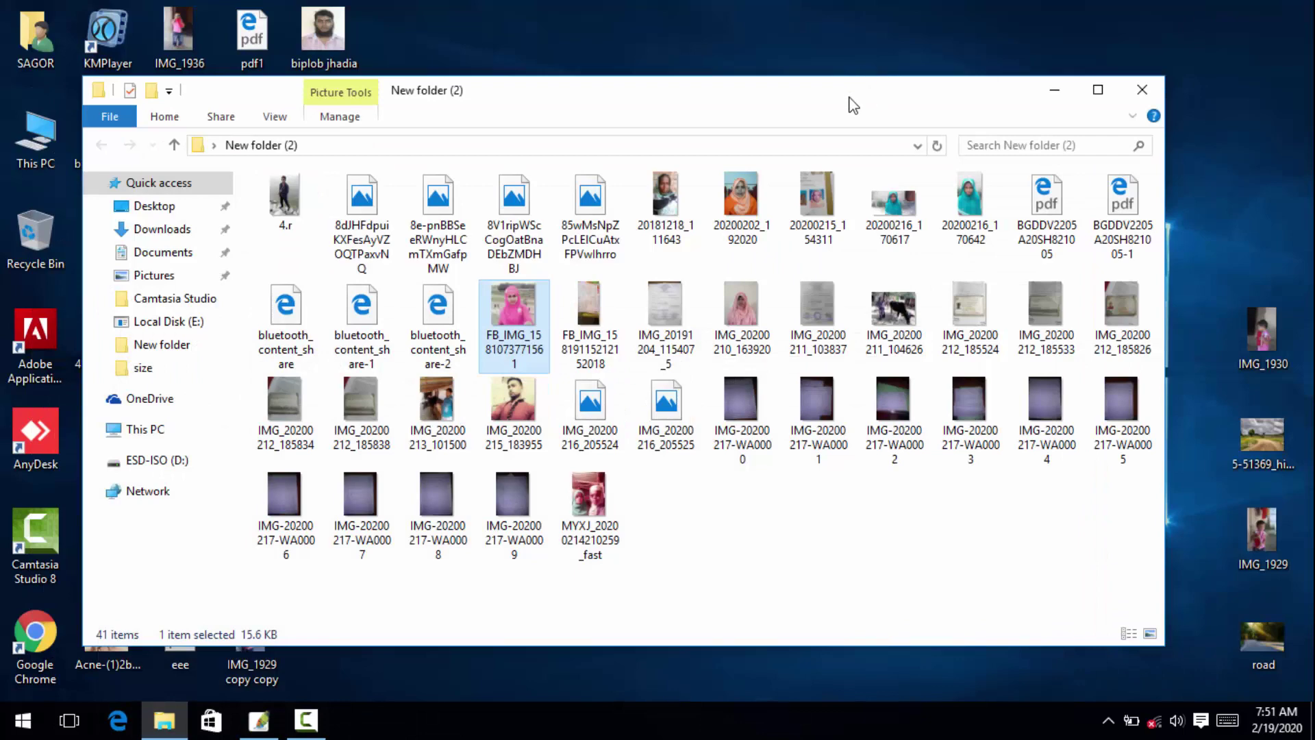
pyautogui.moveTo(853, 105); pyautogui.dragTo(1009, 256)
pyautogui.rightClick(880, 4)
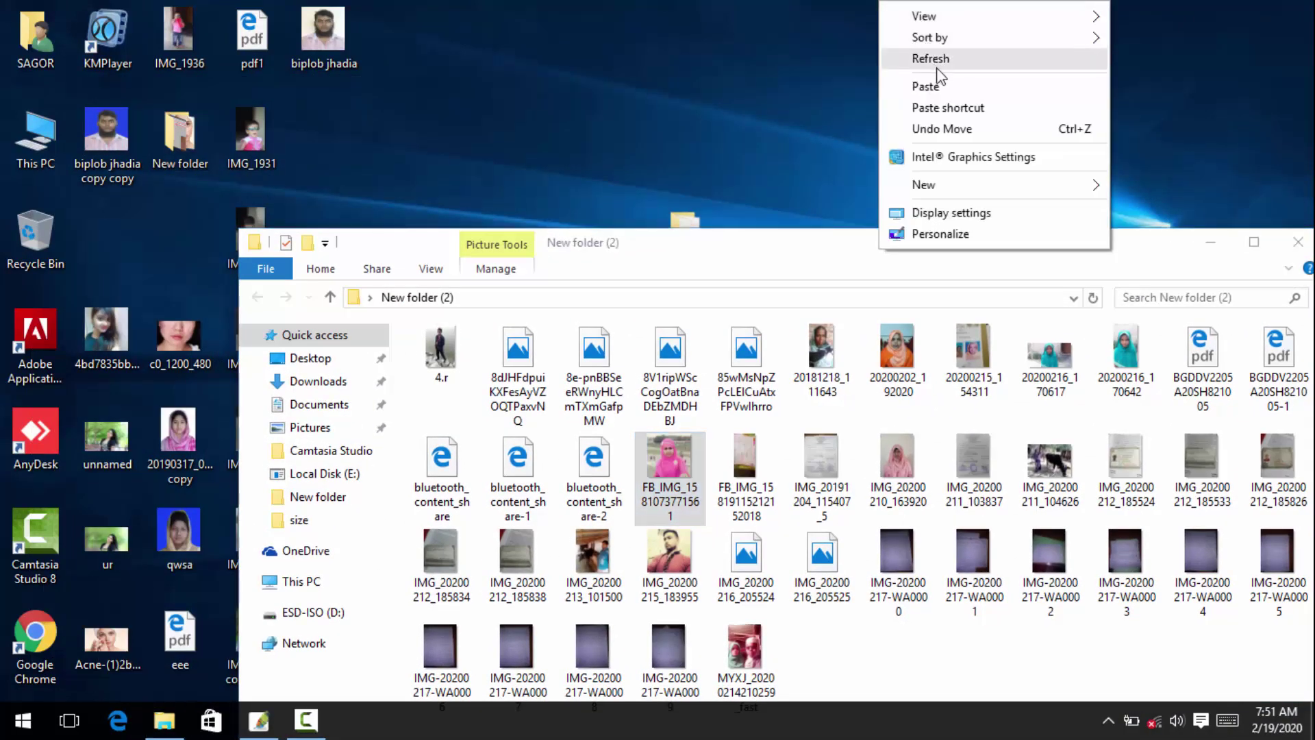
pyautogui.click(937, 69)
pyautogui.rightClick(873, 4)
pyautogui.click(931, 60)
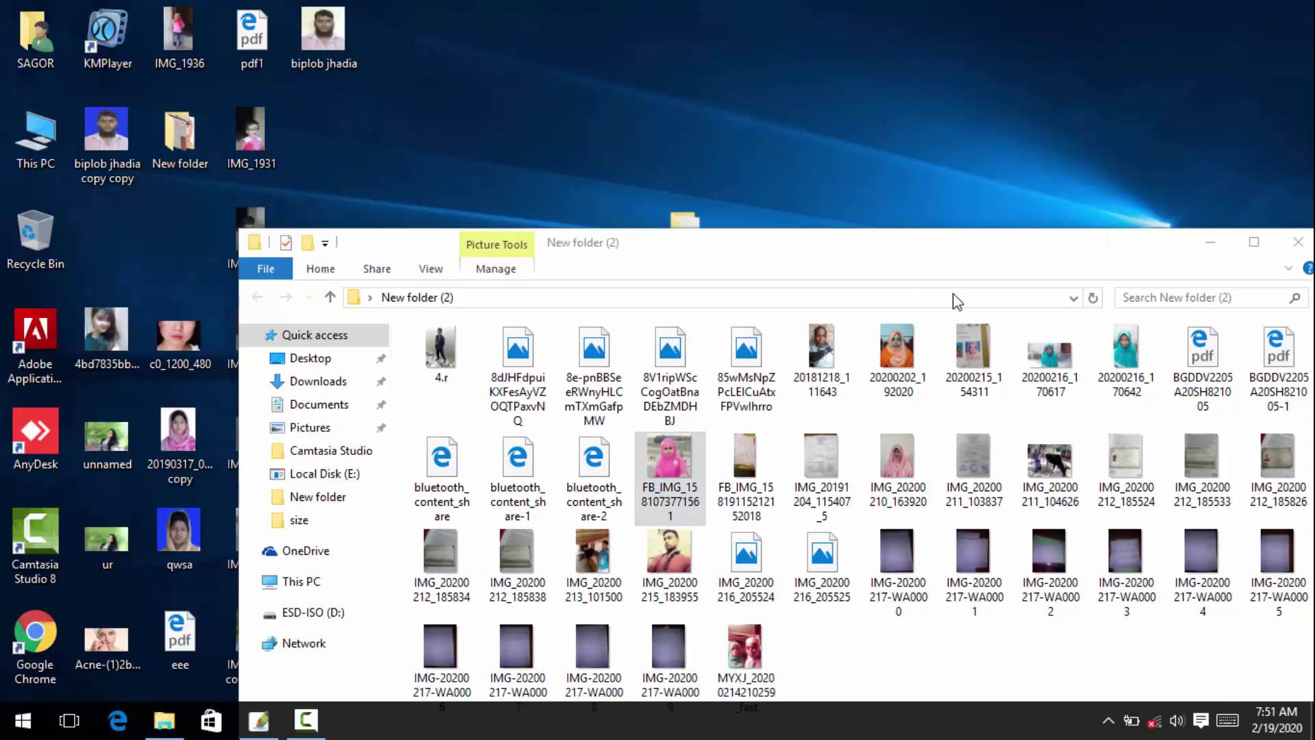
pyautogui.click(1210, 242)
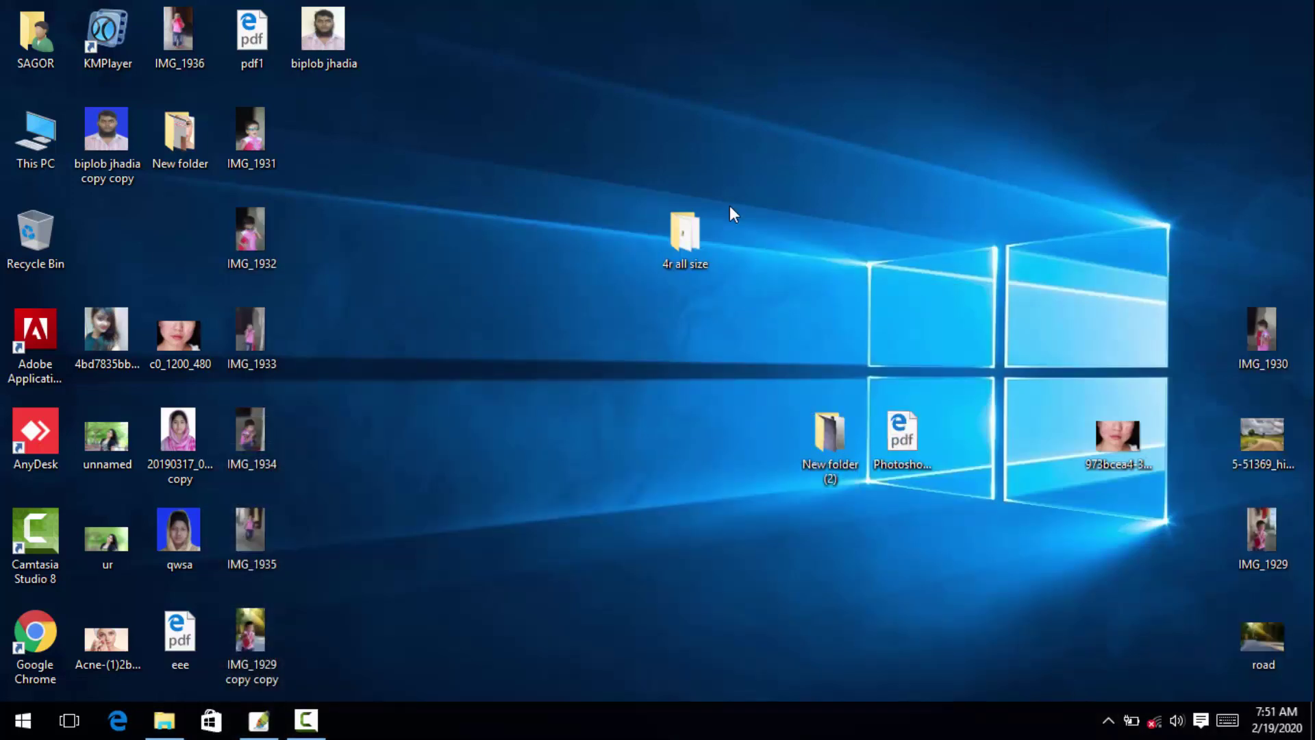
# Launch the FFSetup3.9.5.0 installer from Local Disk (E:) in This PC and minimize the file window
pyautogui.doubleClick(23, 142)
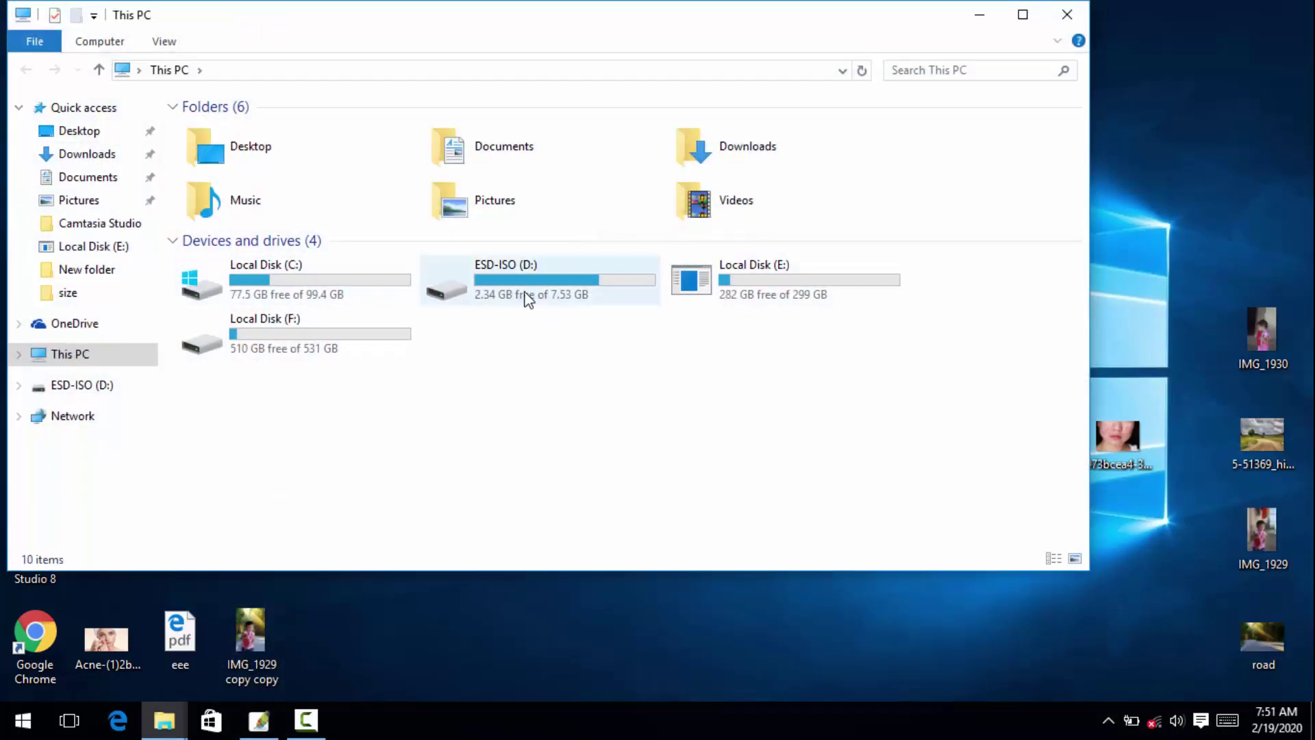
pyautogui.click(1023, 14)
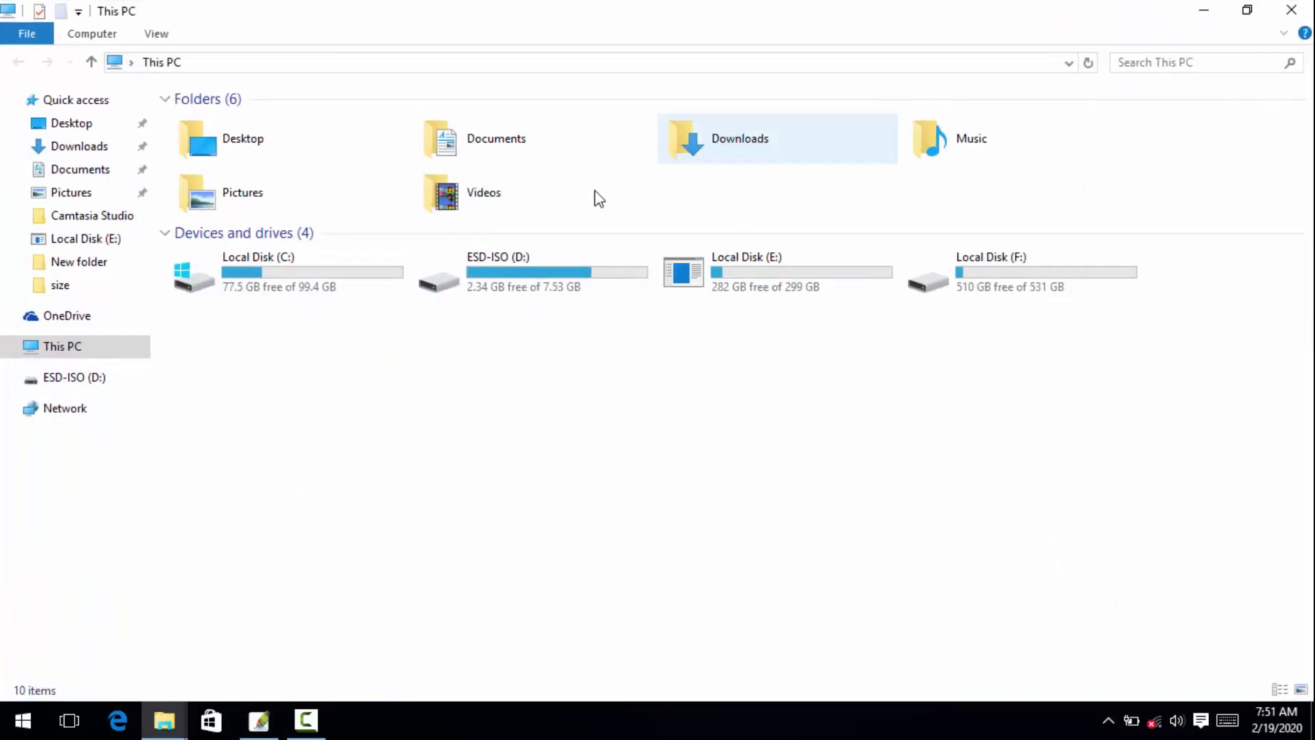
pyautogui.doubleClick(730, 290)
pyautogui.click(259, 343)
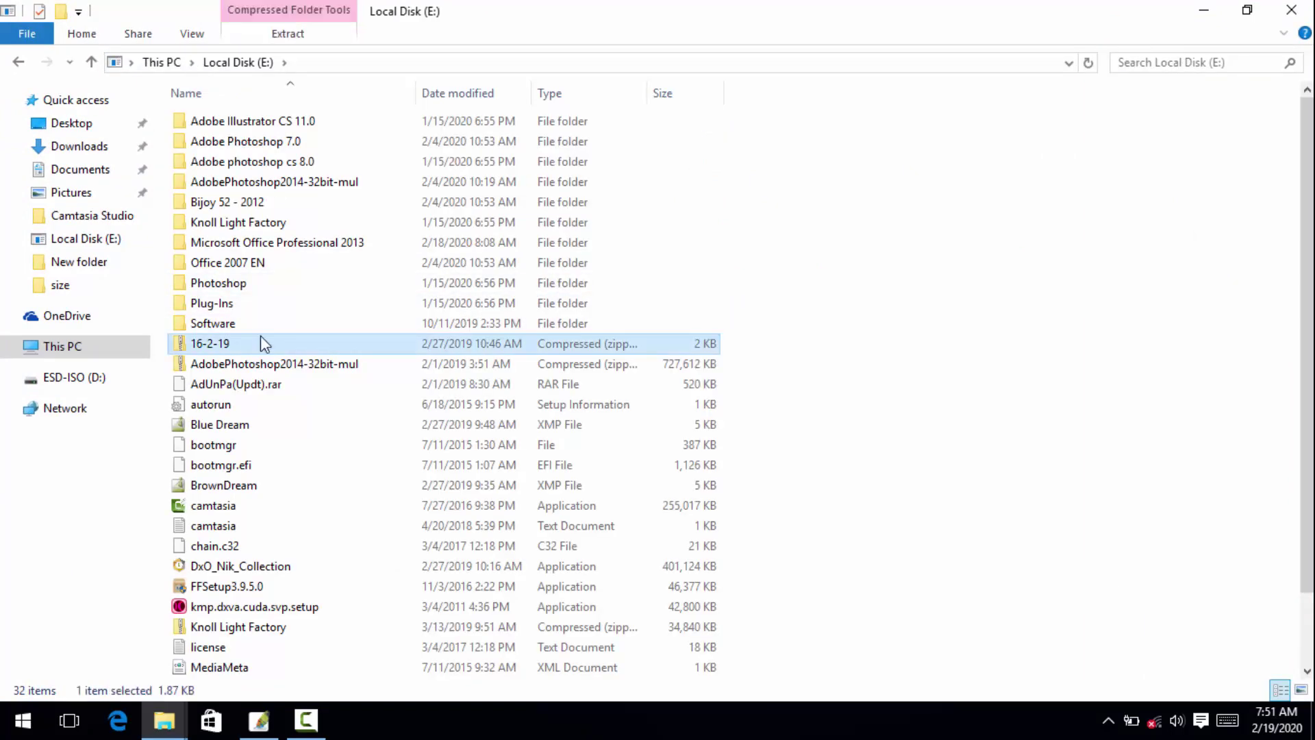
pyautogui.press('f')
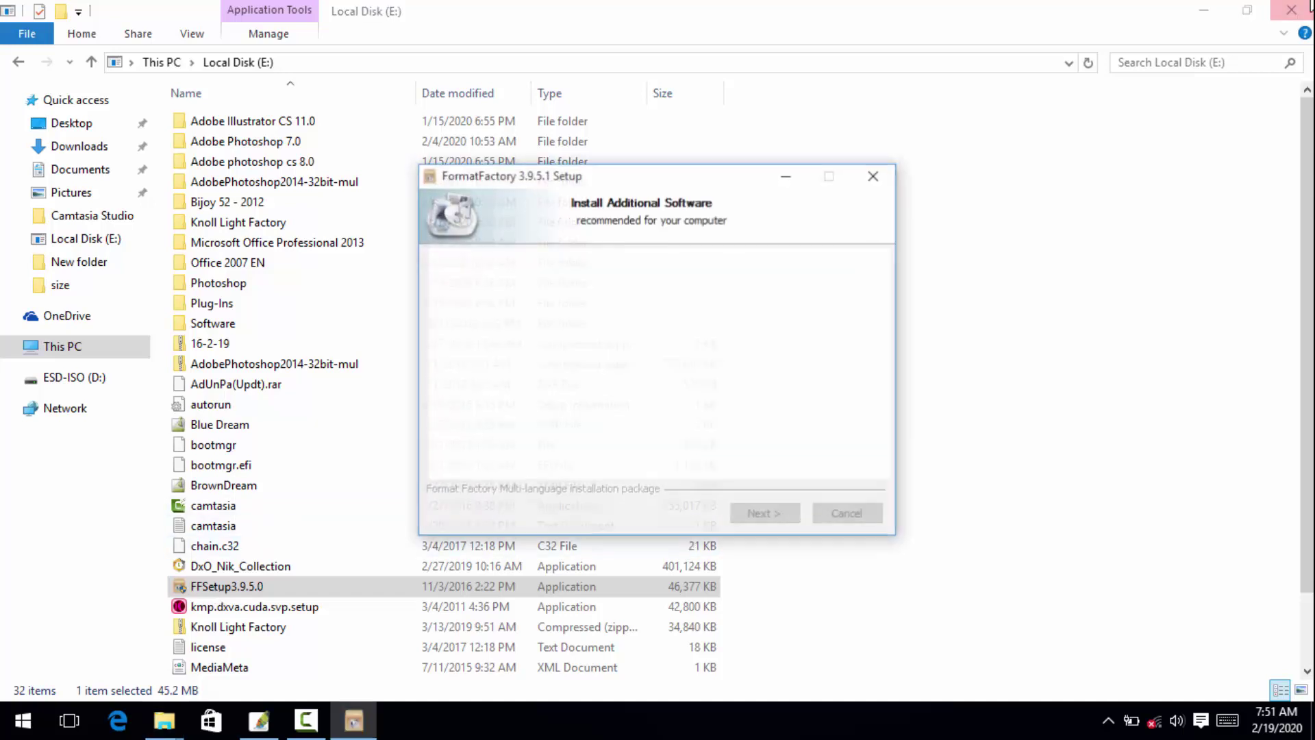
pyautogui.click(1204, 10)
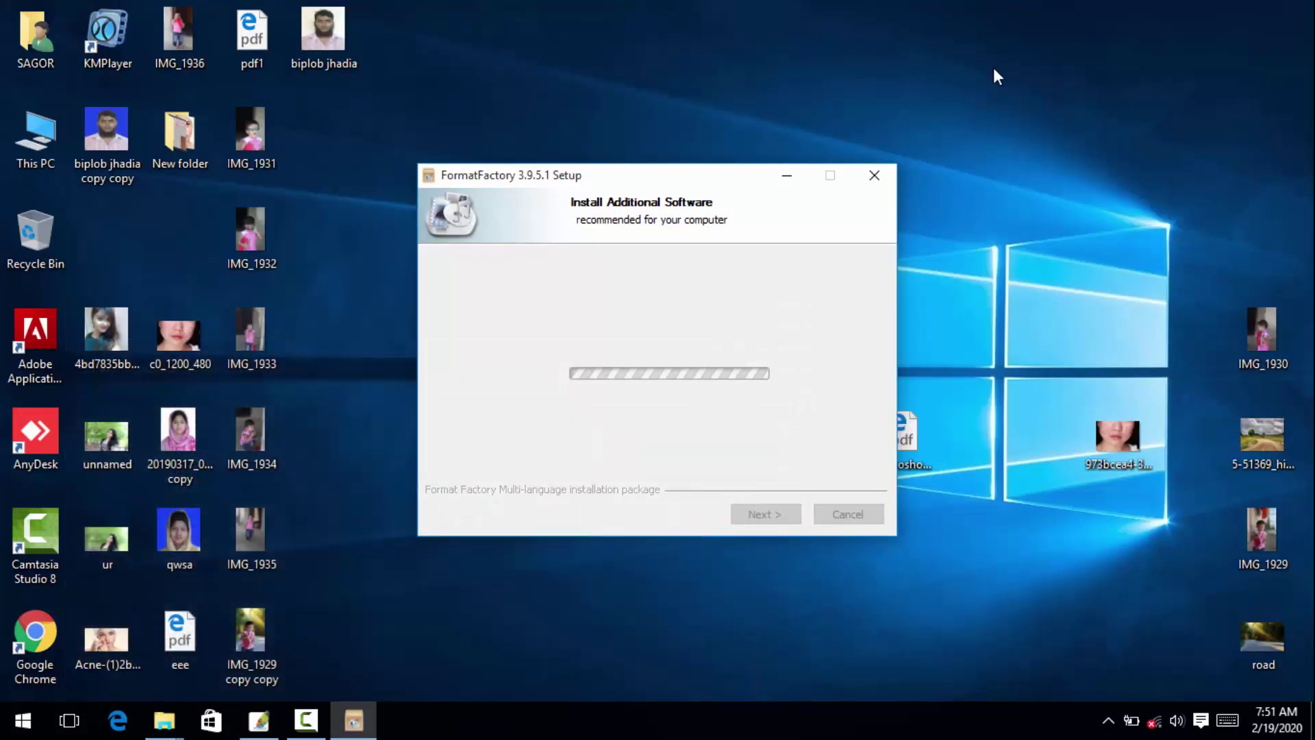
pyautogui.rightClick(993, 67)
pyautogui.click(1040, 134)
pyautogui.rightClick(1030, 71)
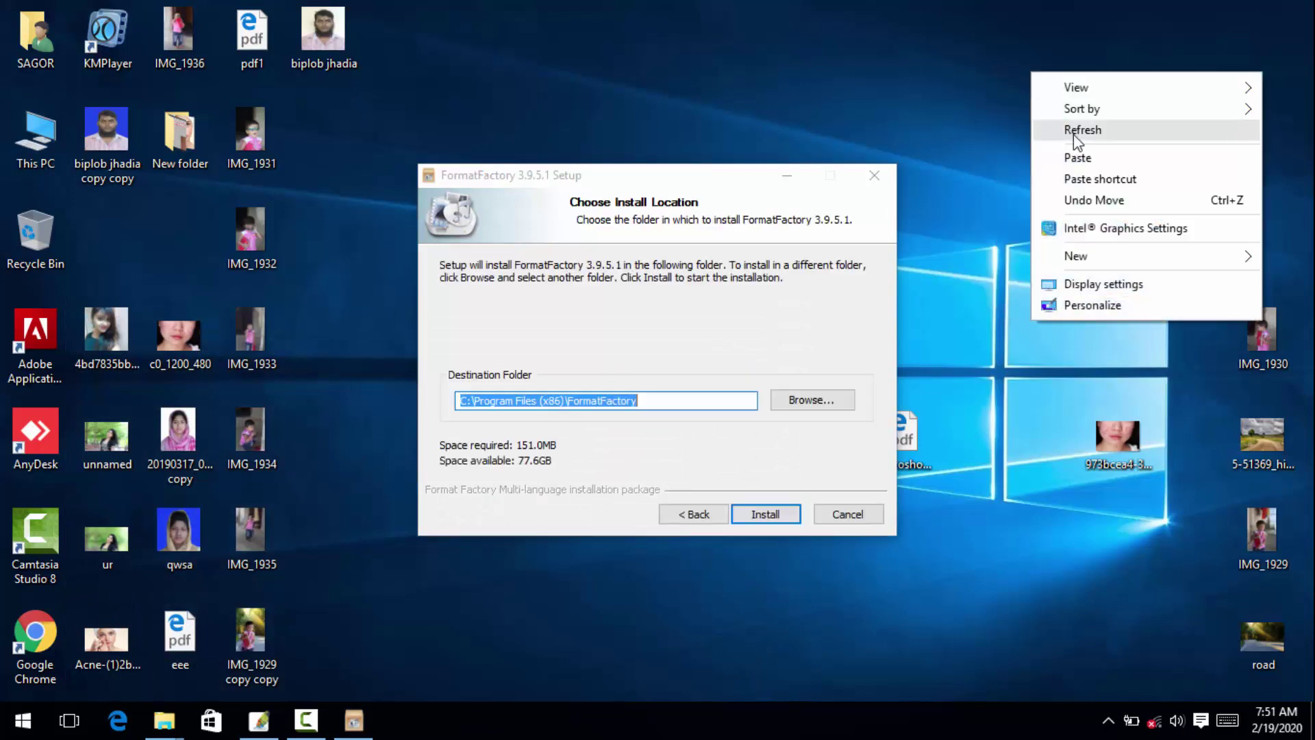
pyautogui.click(1073, 134)
pyautogui.rightClick(1025, 72)
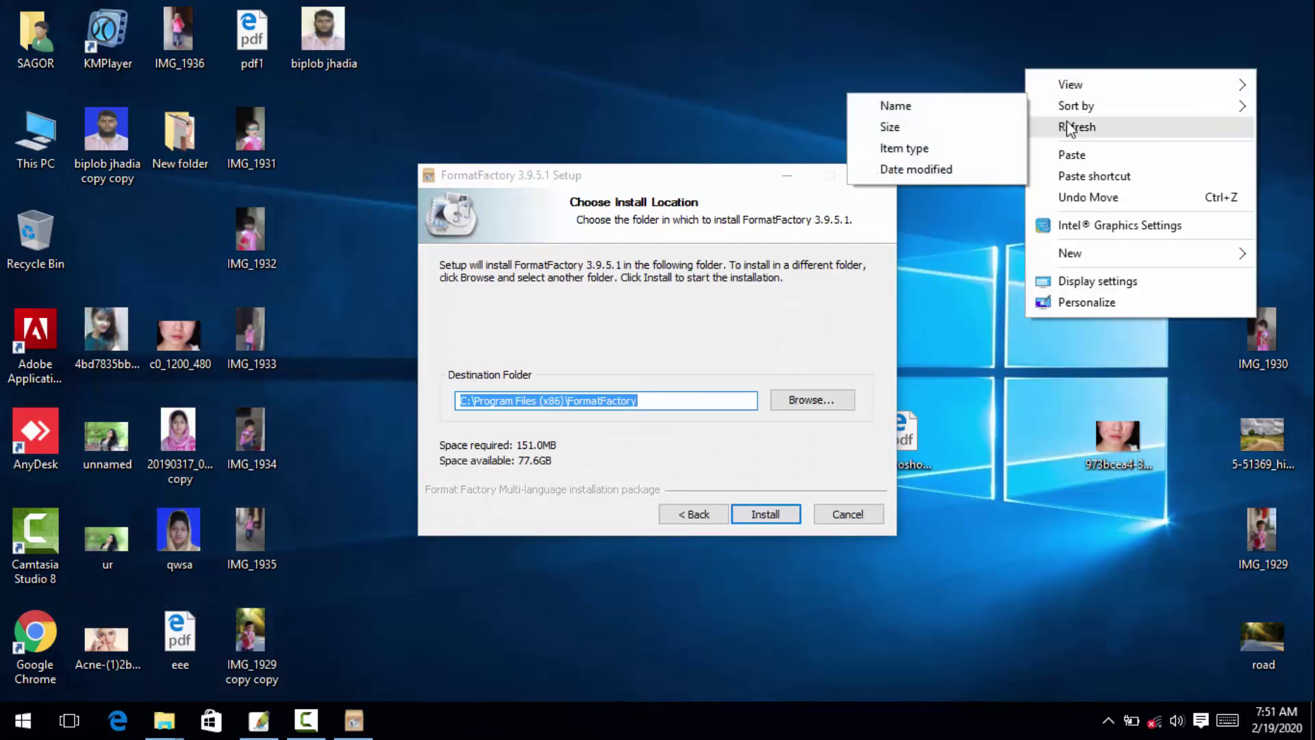
pyautogui.click(1068, 134)
# Install FormatFactory in C:\Program Files (x86)\FormatFactory and finish setup without running the program, closing the blank browser page
pyautogui.click(774, 522)
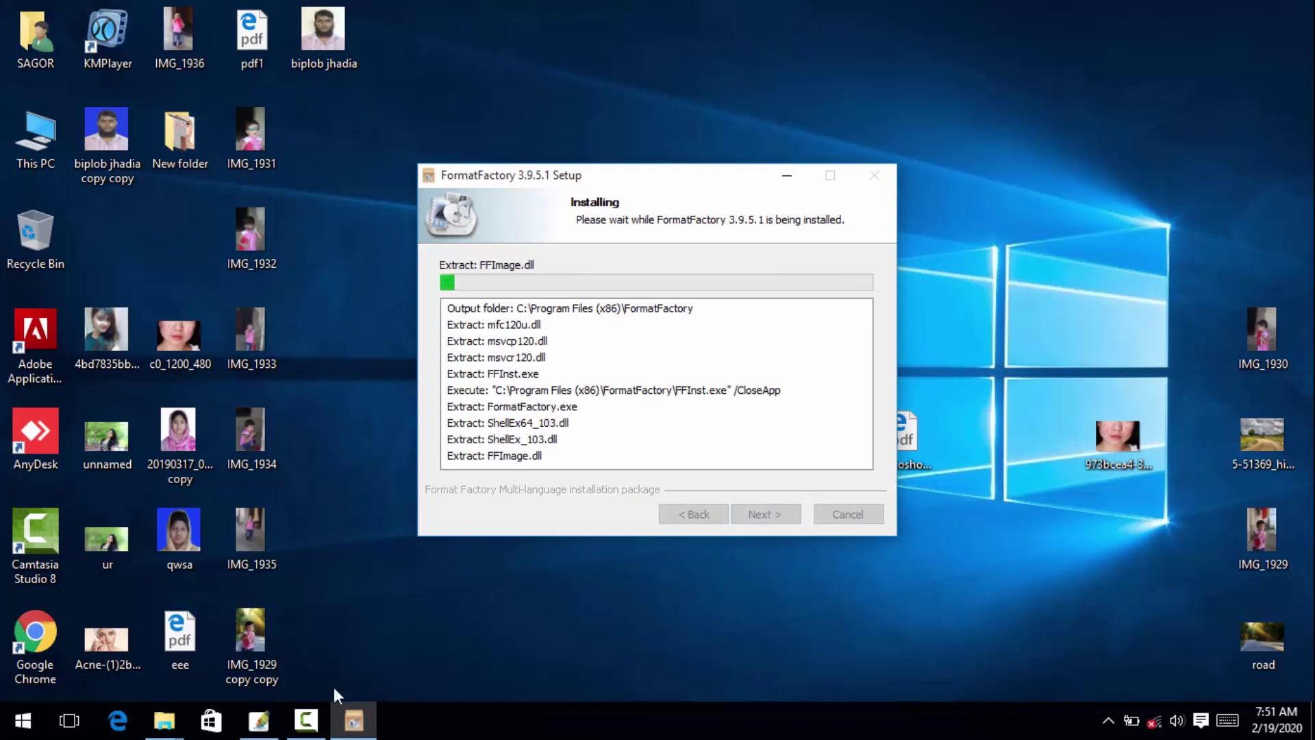
pyautogui.click(306, 719)
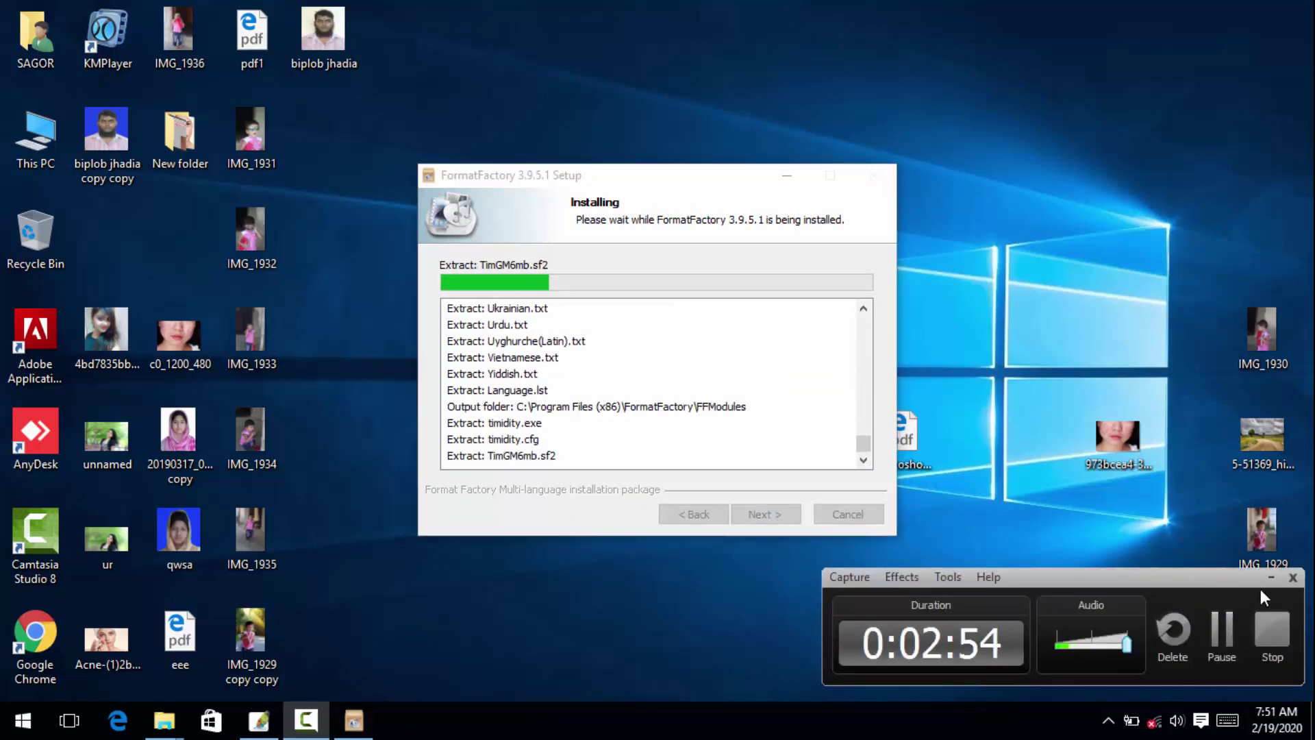
pyautogui.click(1270, 578)
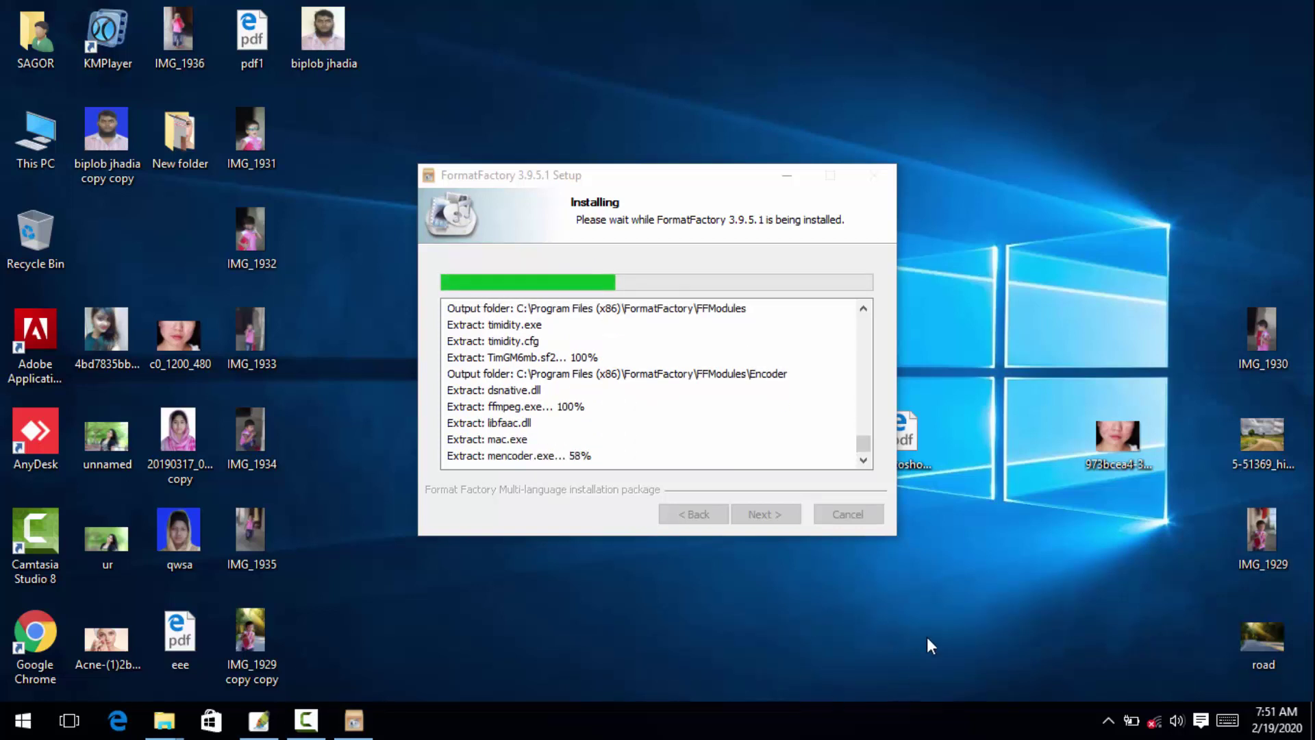
pyautogui.rightClick(1033, 269)
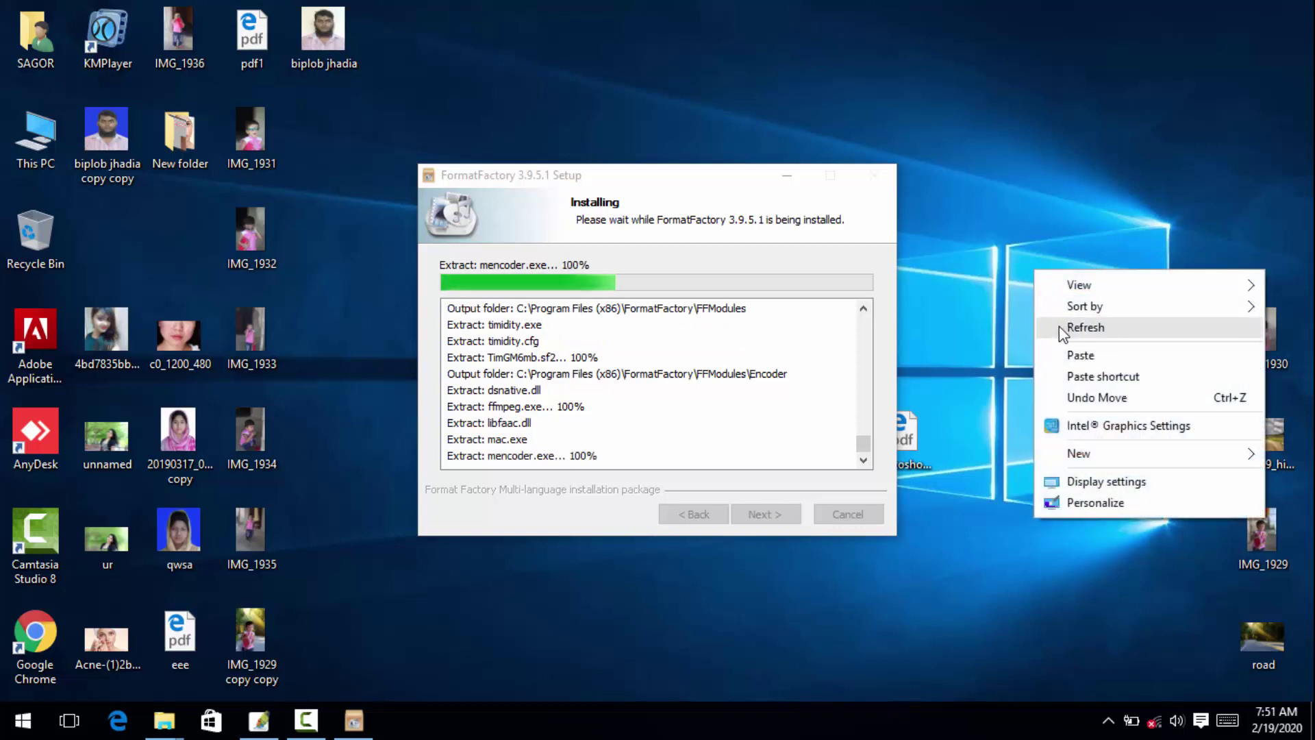
pyautogui.click(1059, 329)
pyautogui.moveTo(568, 185); pyautogui.dragTo(575, 152)
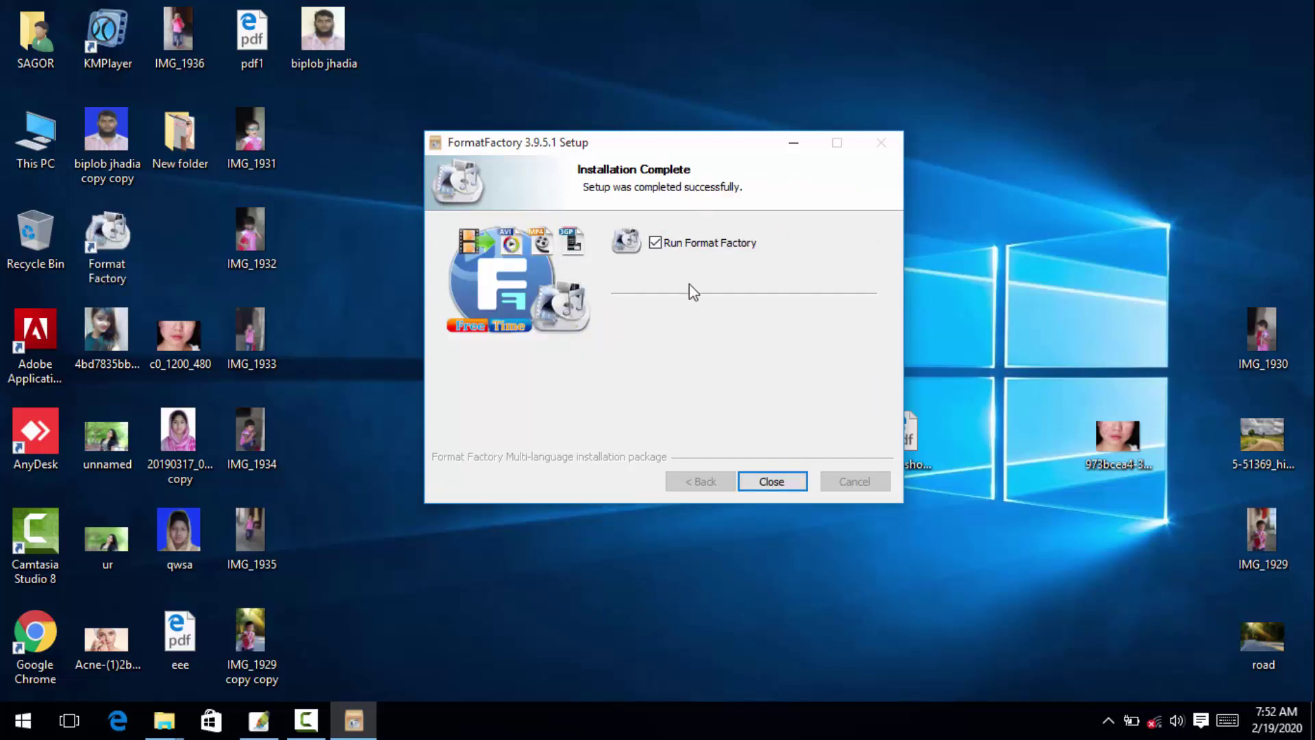
pyautogui.click(658, 242)
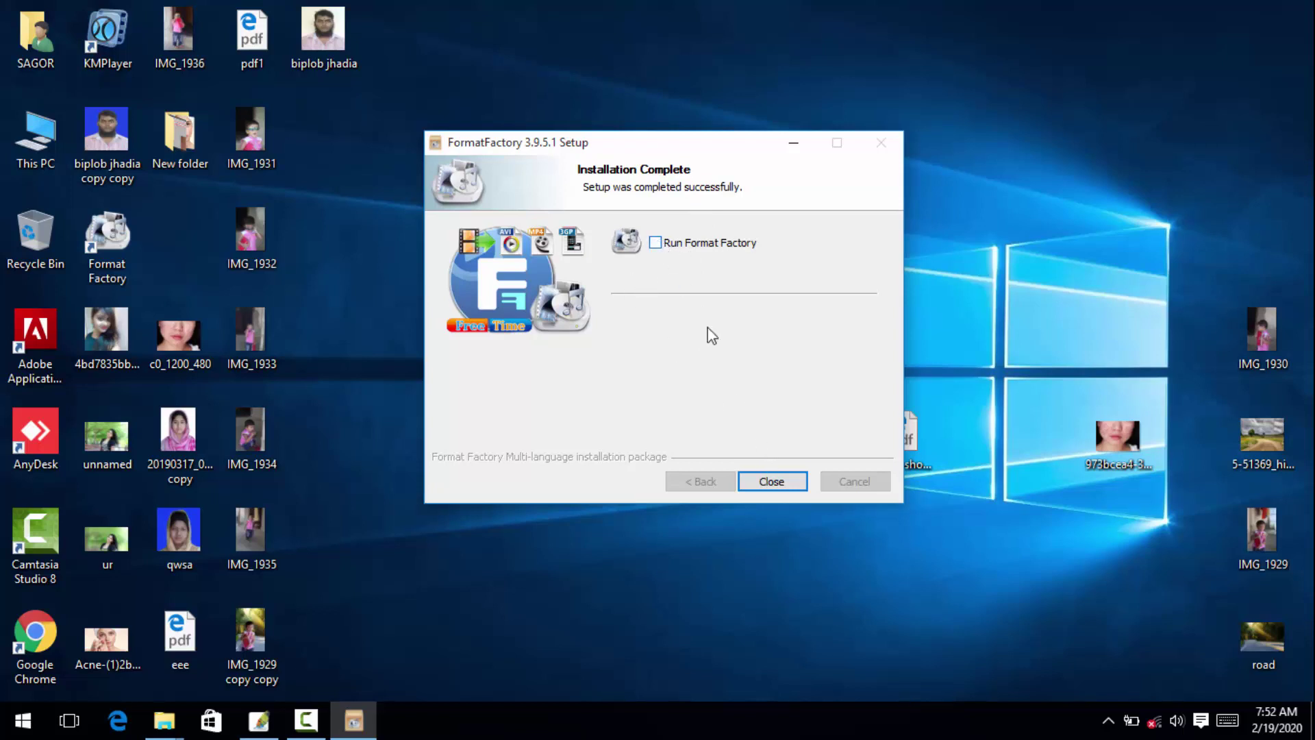
pyautogui.click(771, 481)
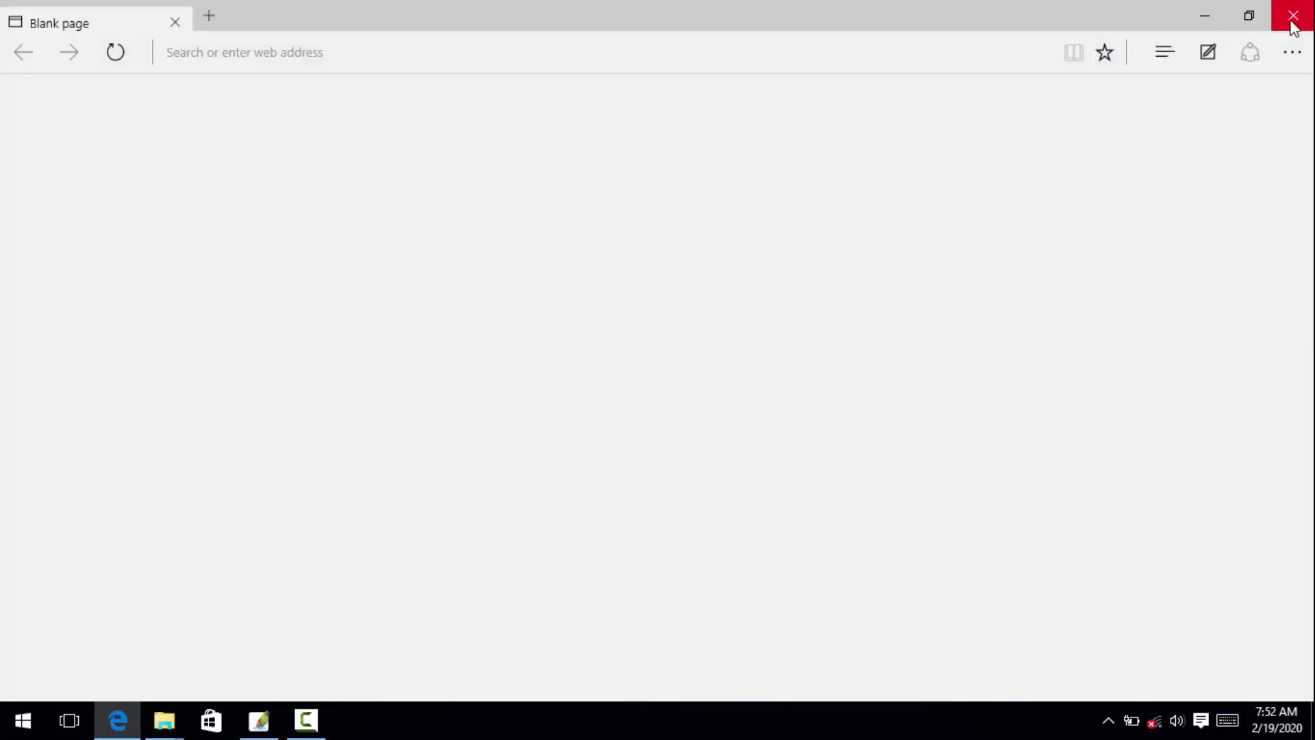
pyautogui.click(1294, 27)
pyautogui.rightClick(773, 107)
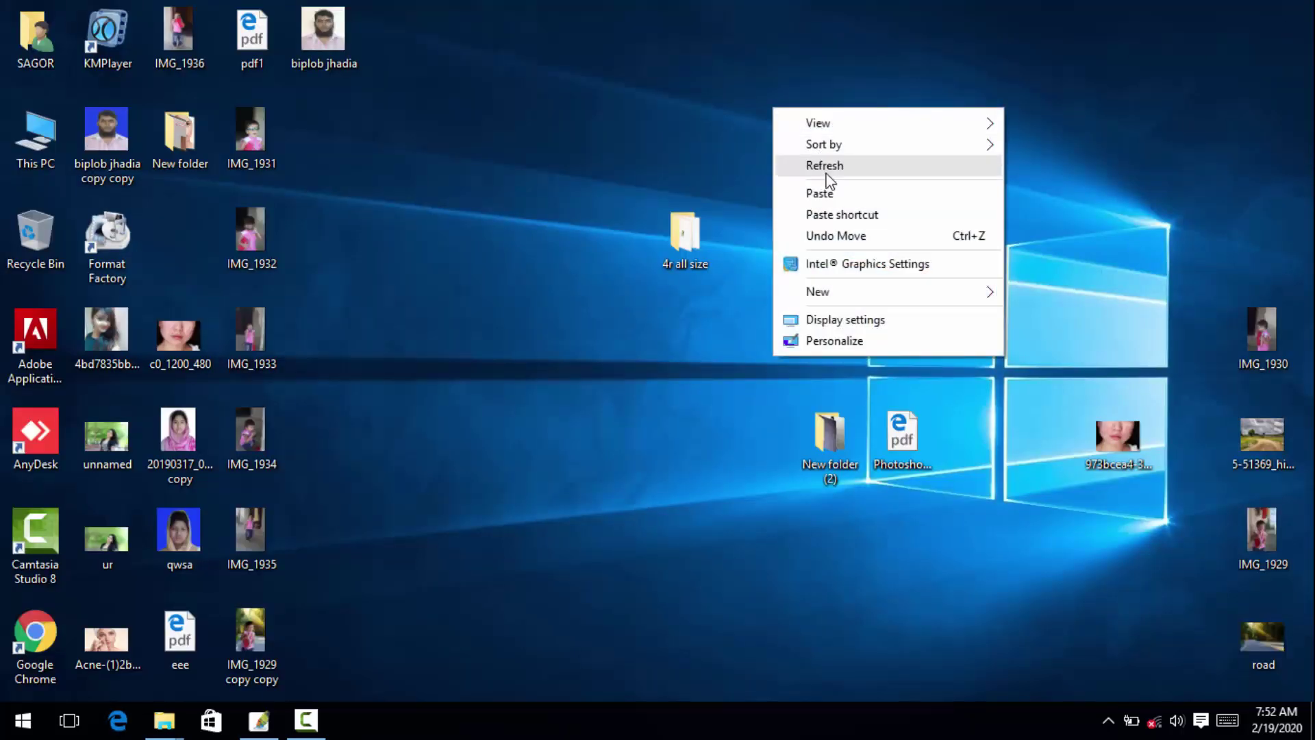
pyautogui.click(986, 166)
pyautogui.rightClick(832, 67)
pyautogui.click(880, 127)
pyautogui.rightClick(843, 50)
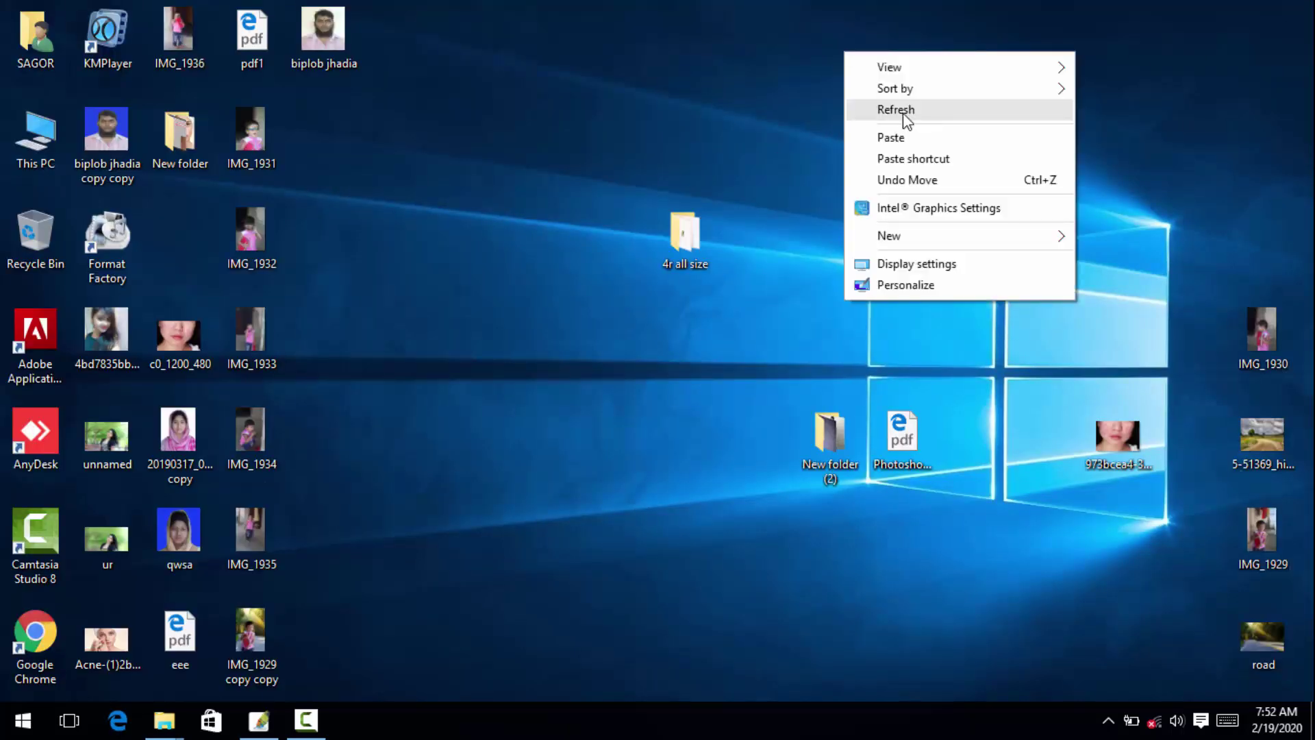
pyautogui.click(883, 109)
pyautogui.rightClick(732, 145)
pyautogui.click(777, 205)
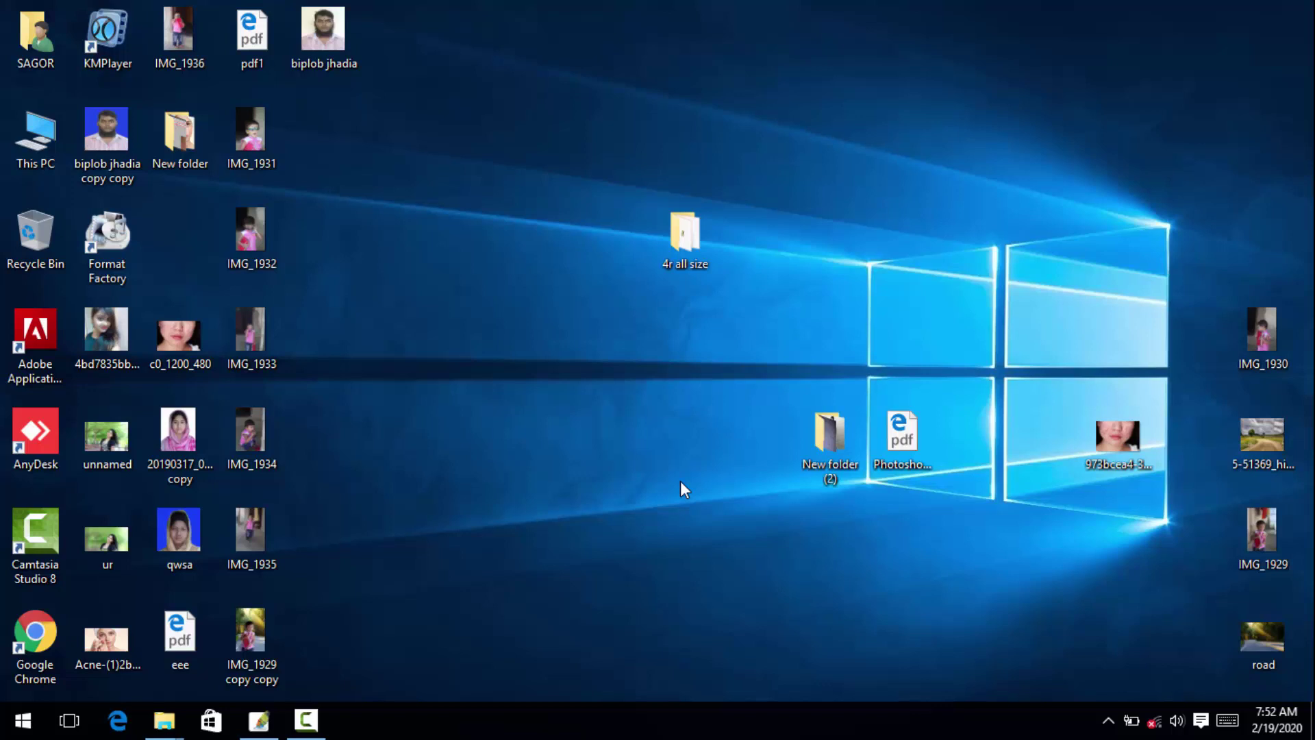
pyautogui.rightClick(586, 348)
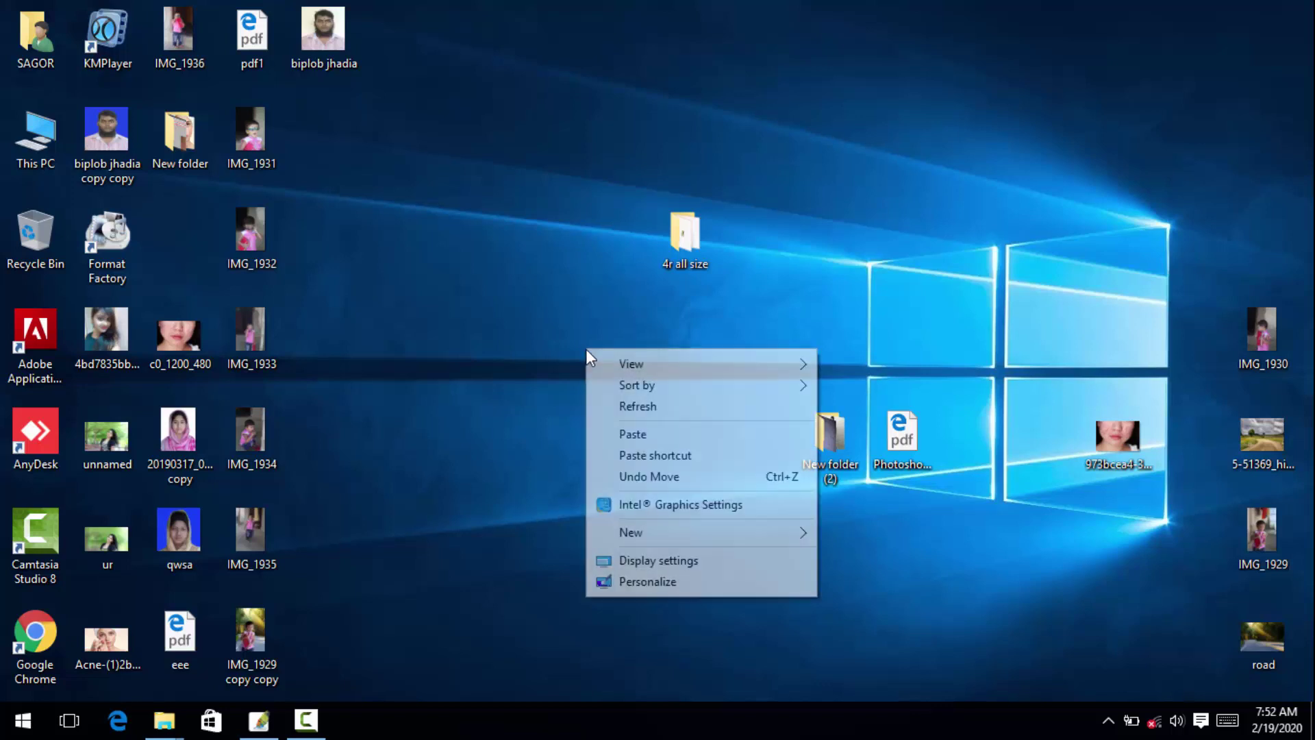
pyautogui.click(630, 411)
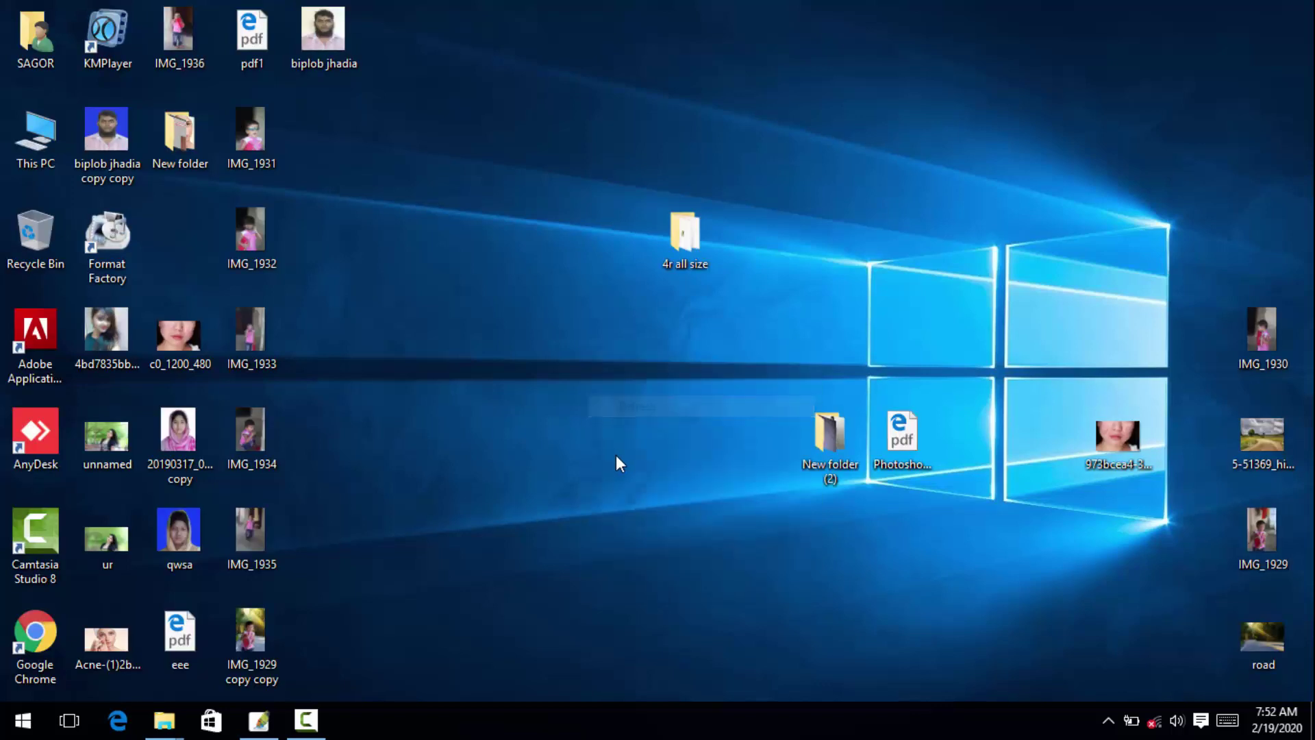
# Launch Format Factory from the desktop, accept its Install Codec dialog, and move the program window aside
pyautogui.doubleClick(109, 246)
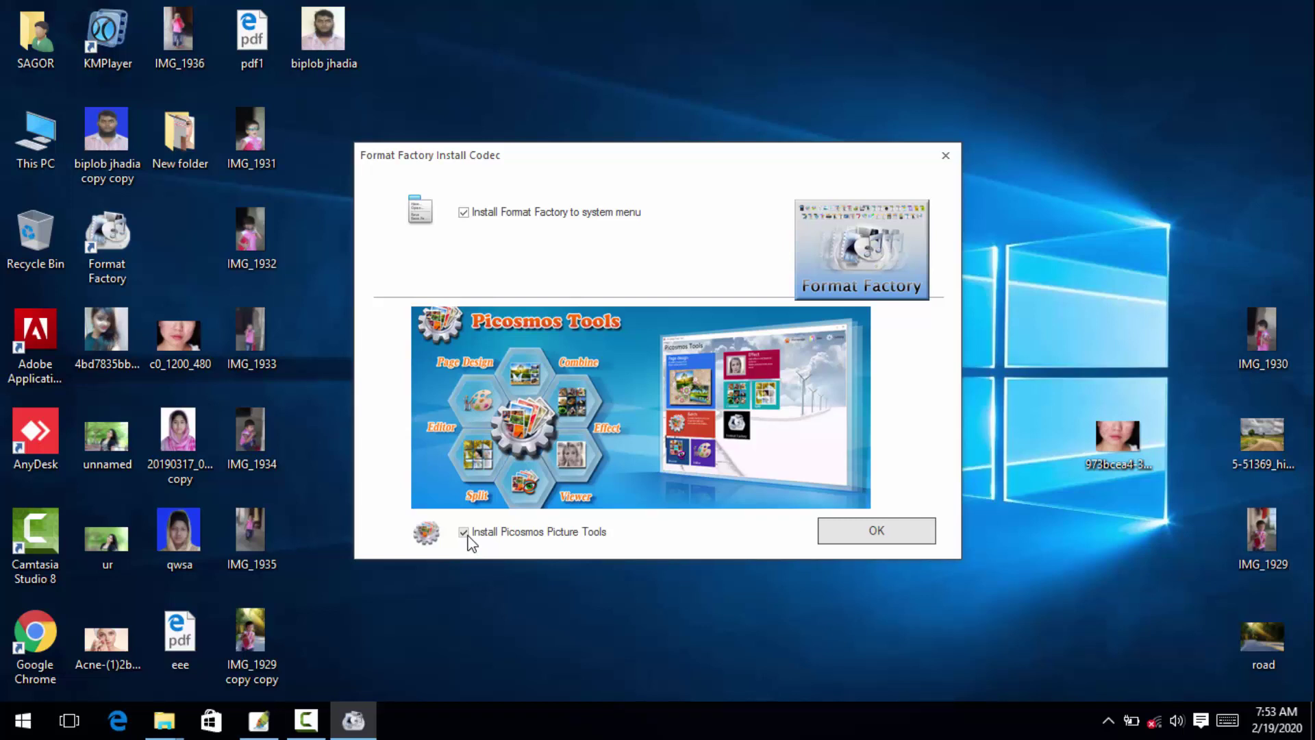
pyautogui.click(898, 540)
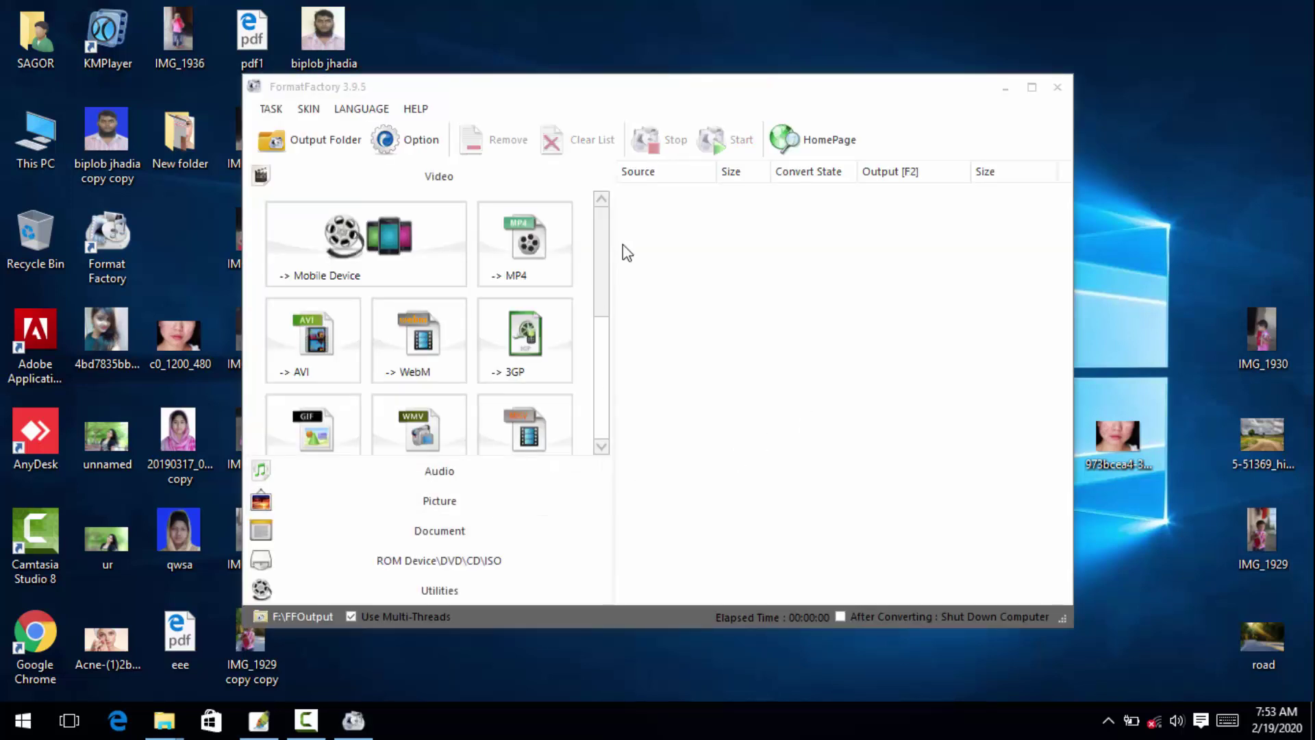
pyautogui.moveTo(589, 97); pyautogui.dragTo(820, 106)
pyautogui.rightClick(789, 6)
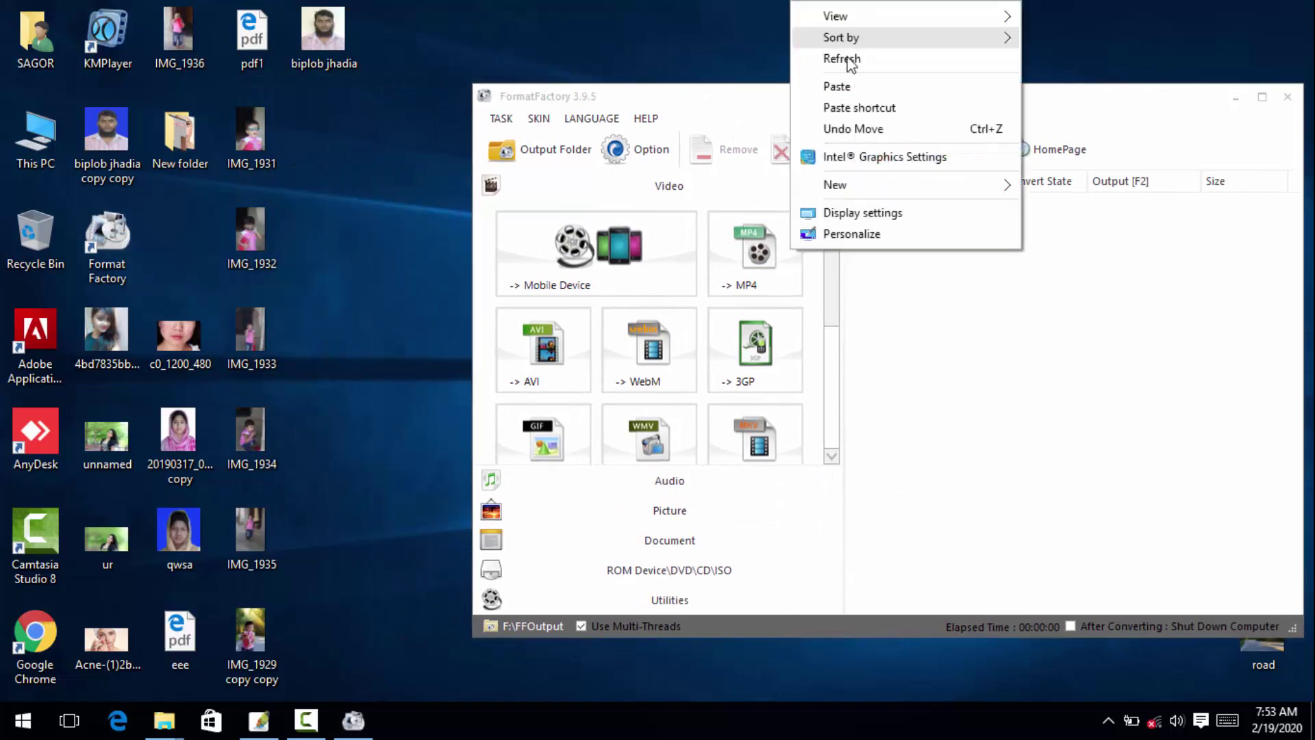
pyautogui.click(852, 60)
pyautogui.rightClick(841, 2)
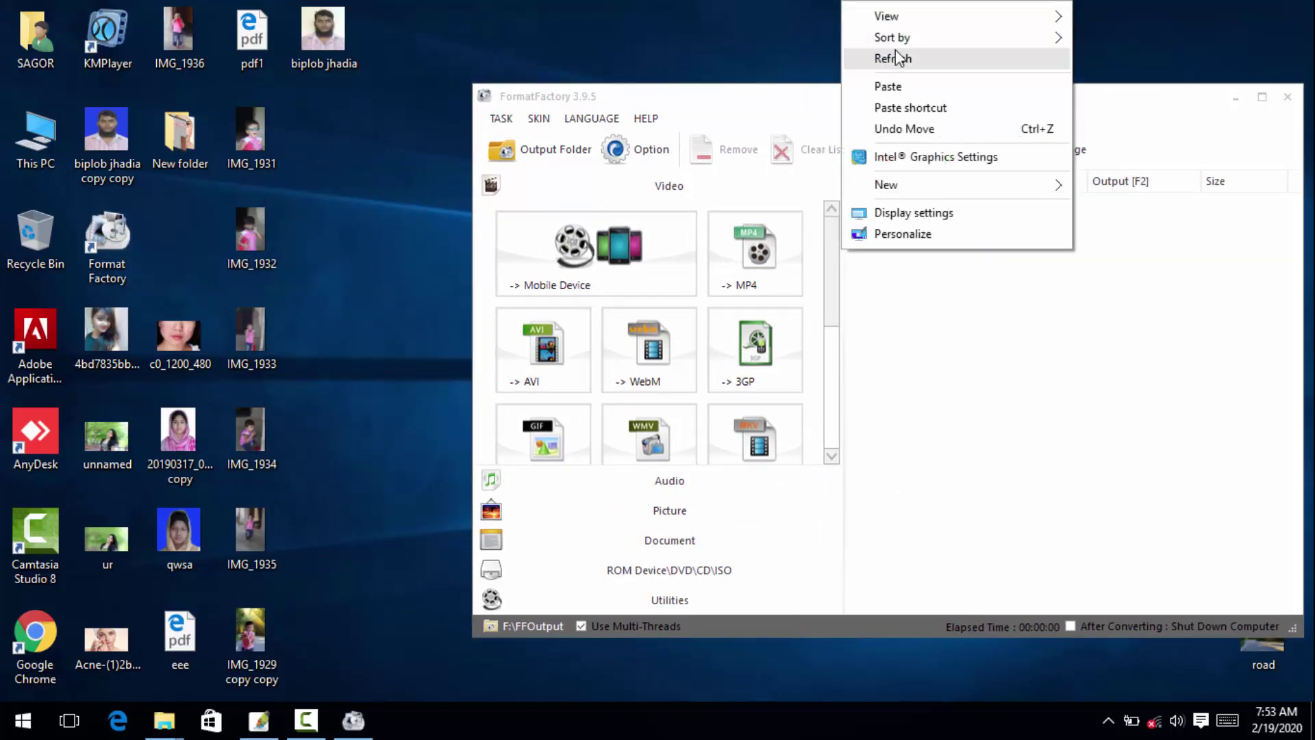
pyautogui.click(896, 52)
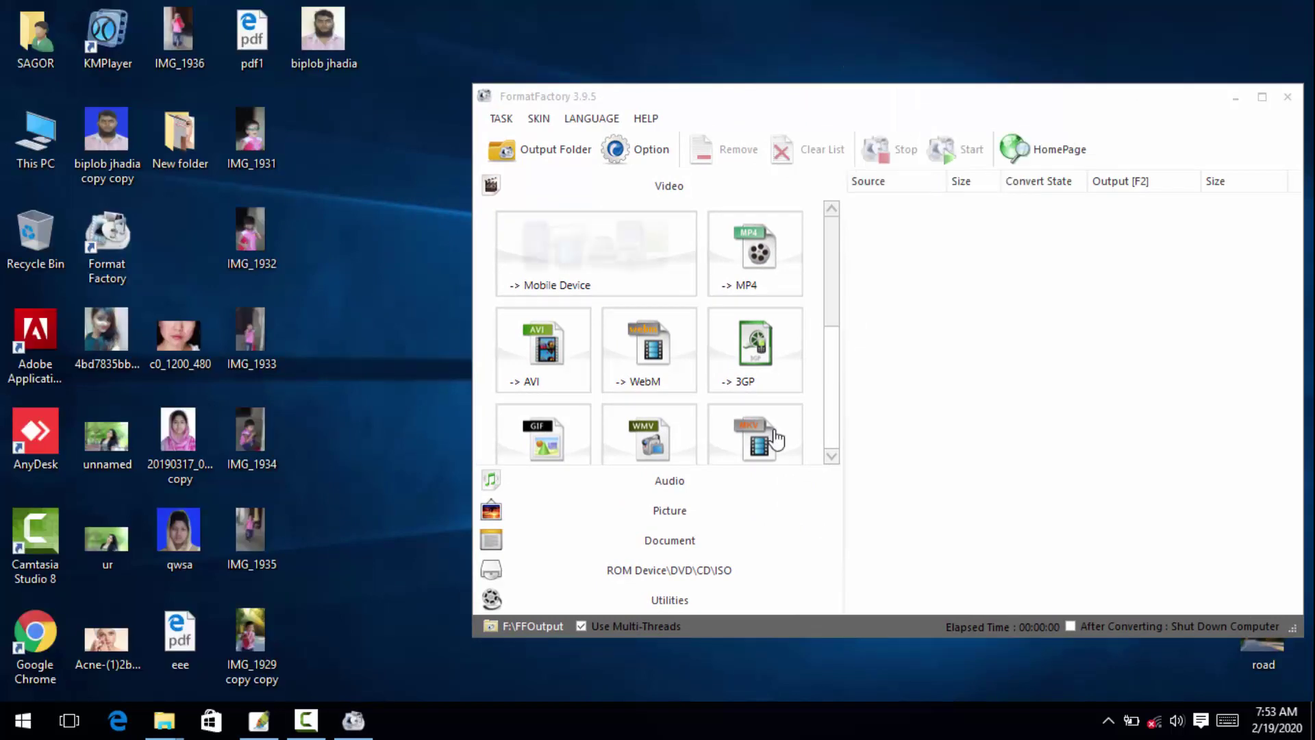
# Show the Picture conversion formats and check the JPG conversion dialog, closing it without adding a file
pyautogui.click(699, 520)
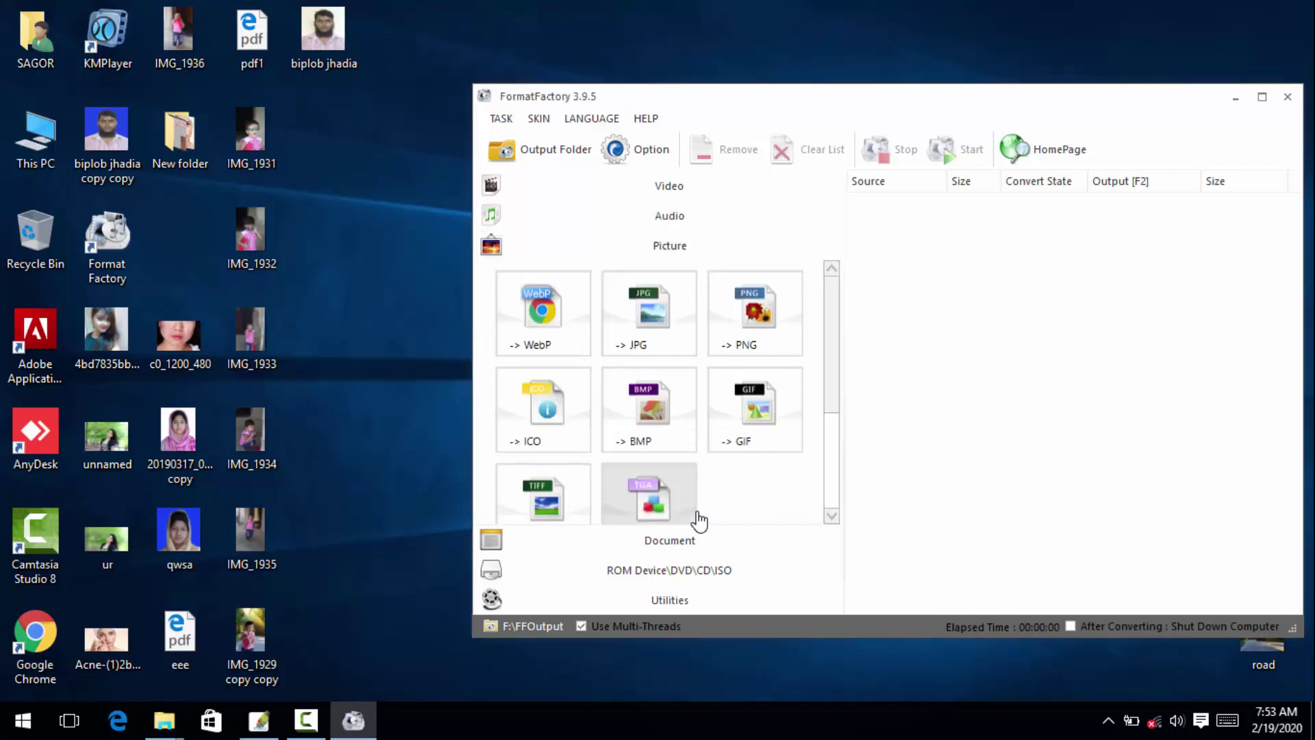
pyautogui.click(651, 338)
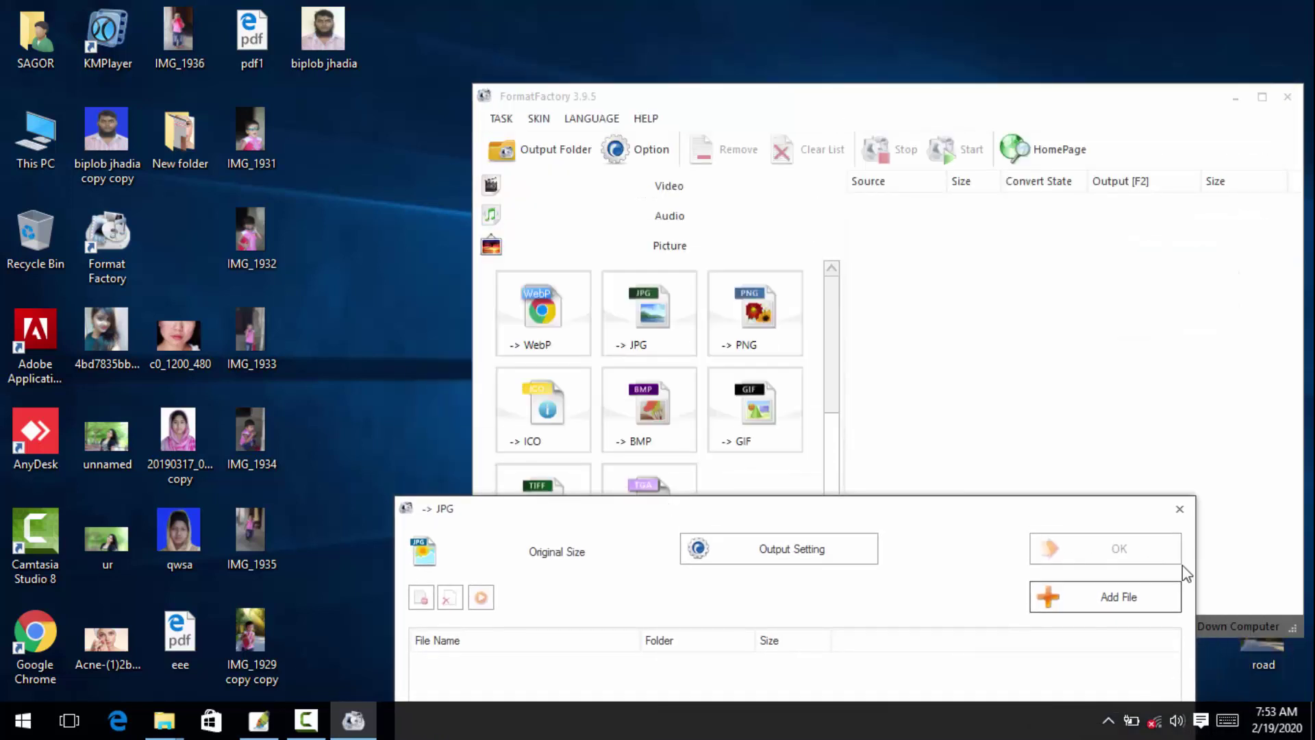
pyautogui.click(1176, 511)
# Move the New folder (2) desktop icon to the upper-right corner of the desktop, shifting the FormatFactory window out of the way
pyautogui.moveTo(968, 109); pyautogui.dragTo(715, 443)
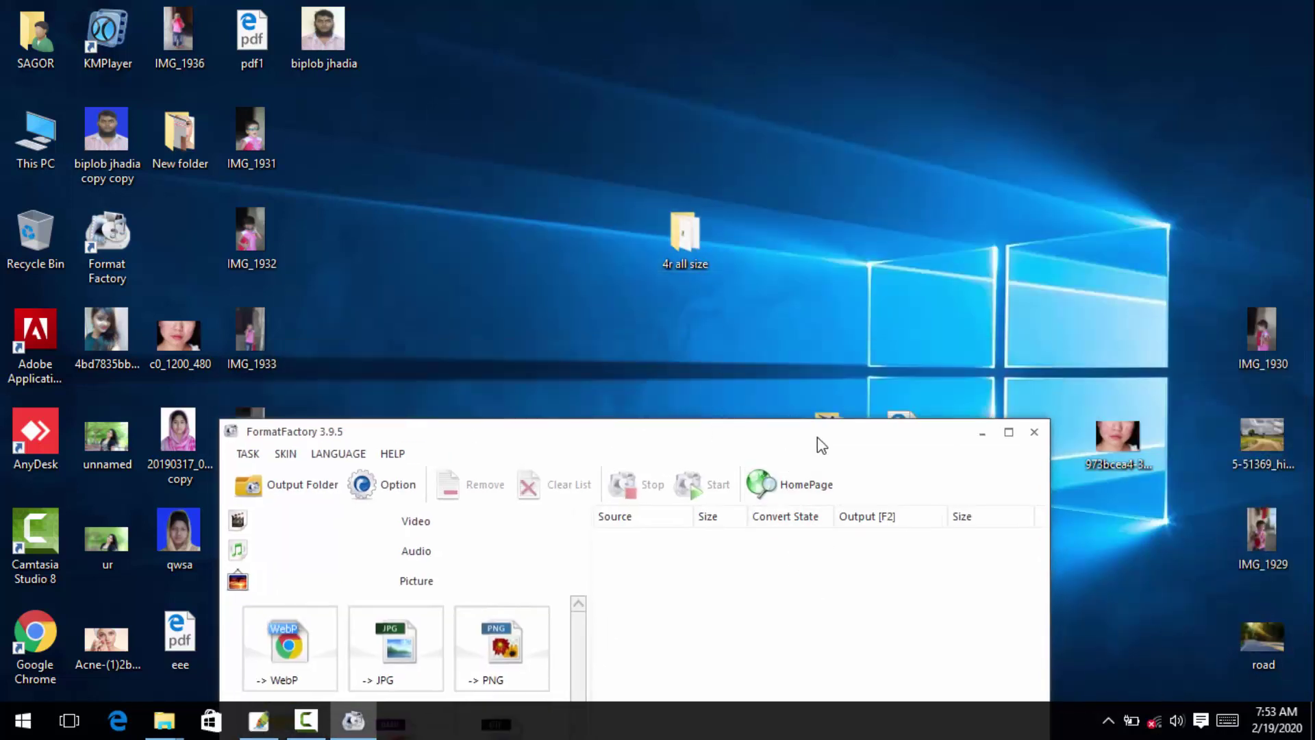
pyautogui.moveTo(816, 437); pyautogui.dragTo(789, 601)
pyautogui.moveTo(842, 445); pyautogui.dragTo(1283, 51)
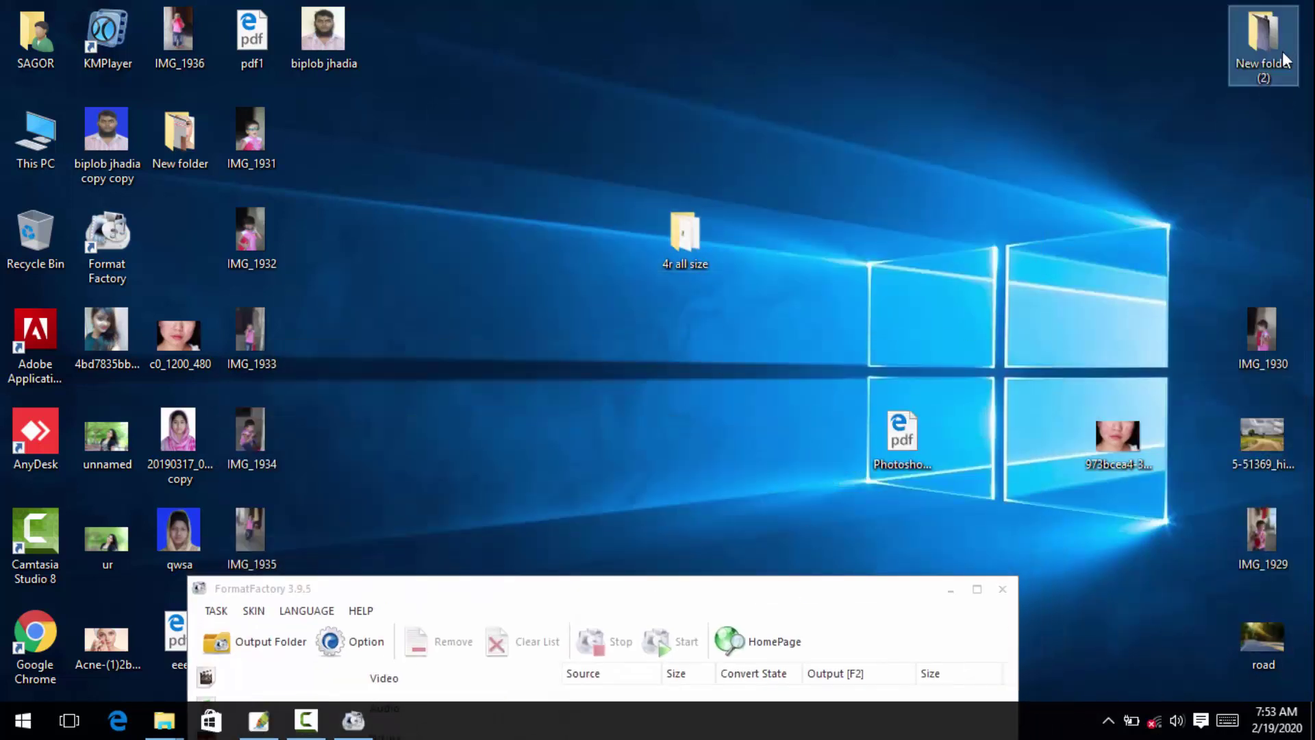
pyautogui.moveTo(742, 590); pyautogui.dragTo(784, 64)
# Convert FB_IMG_1581073771561.jpg from New folder (2) to JPG at original size, with F:\FFOutput as the output folder
pyautogui.click(408, 291)
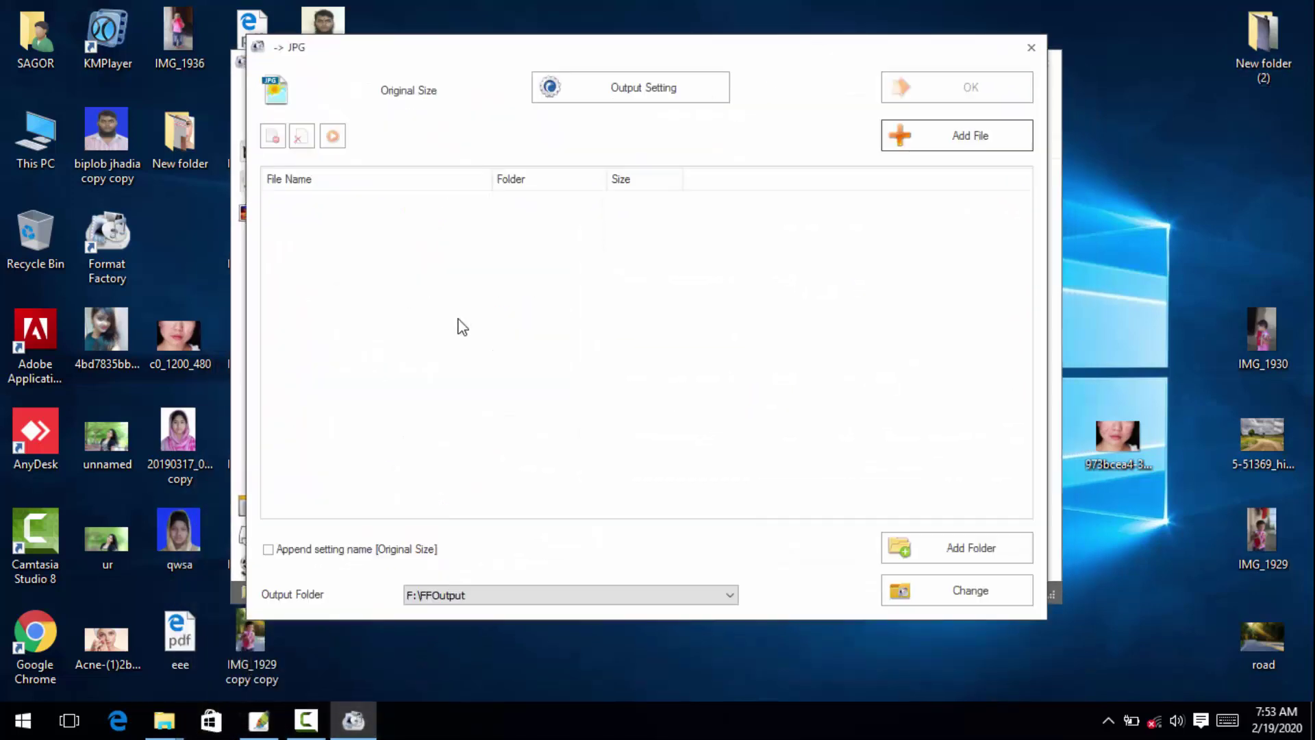
pyautogui.doubleClick(1258, 82)
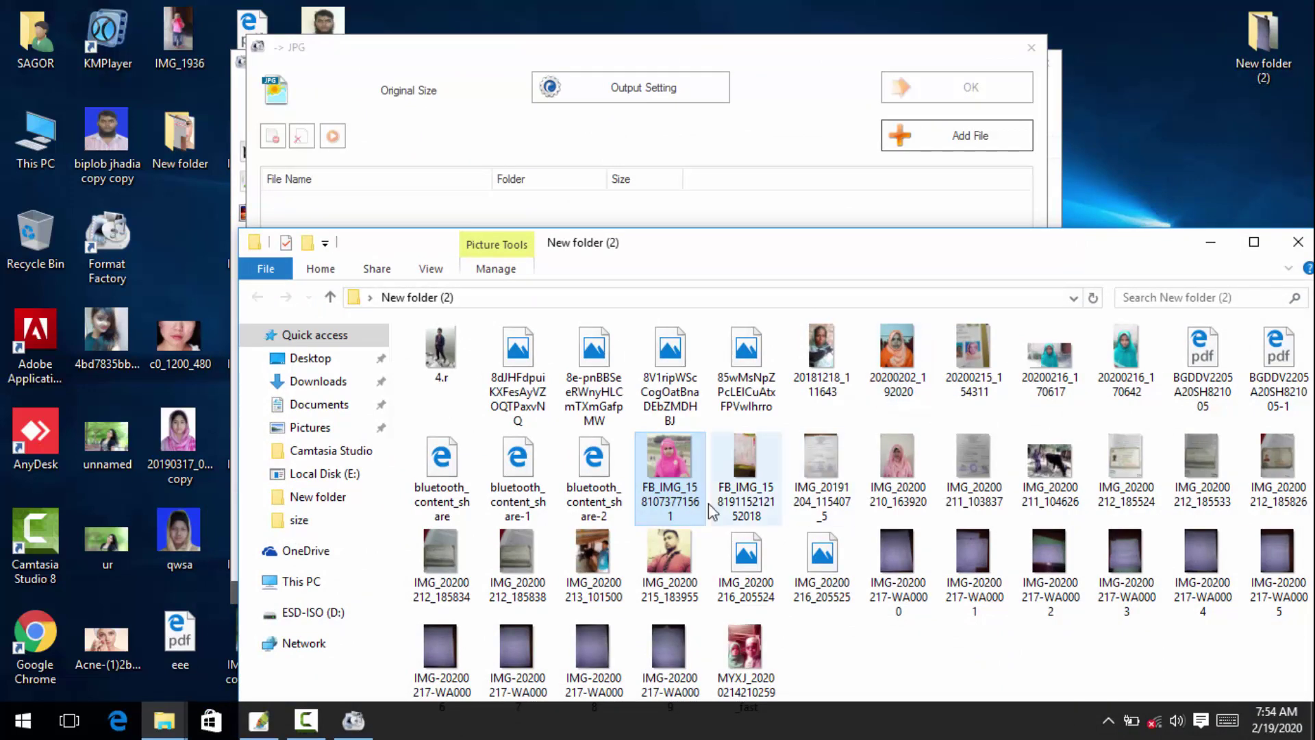
pyautogui.moveTo(770, 264); pyautogui.dragTo(811, 436)
pyautogui.moveTo(712, 640); pyautogui.dragTo(713, 294)
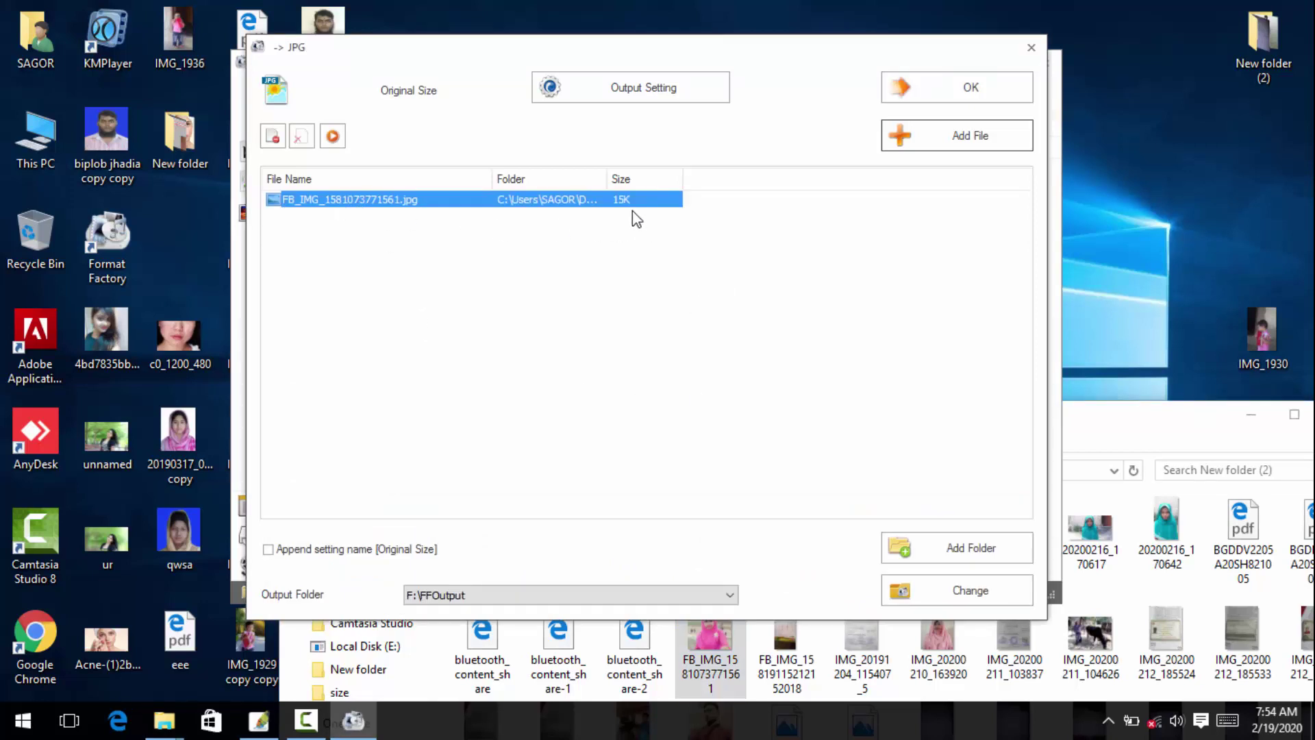
pyautogui.click(968, 85)
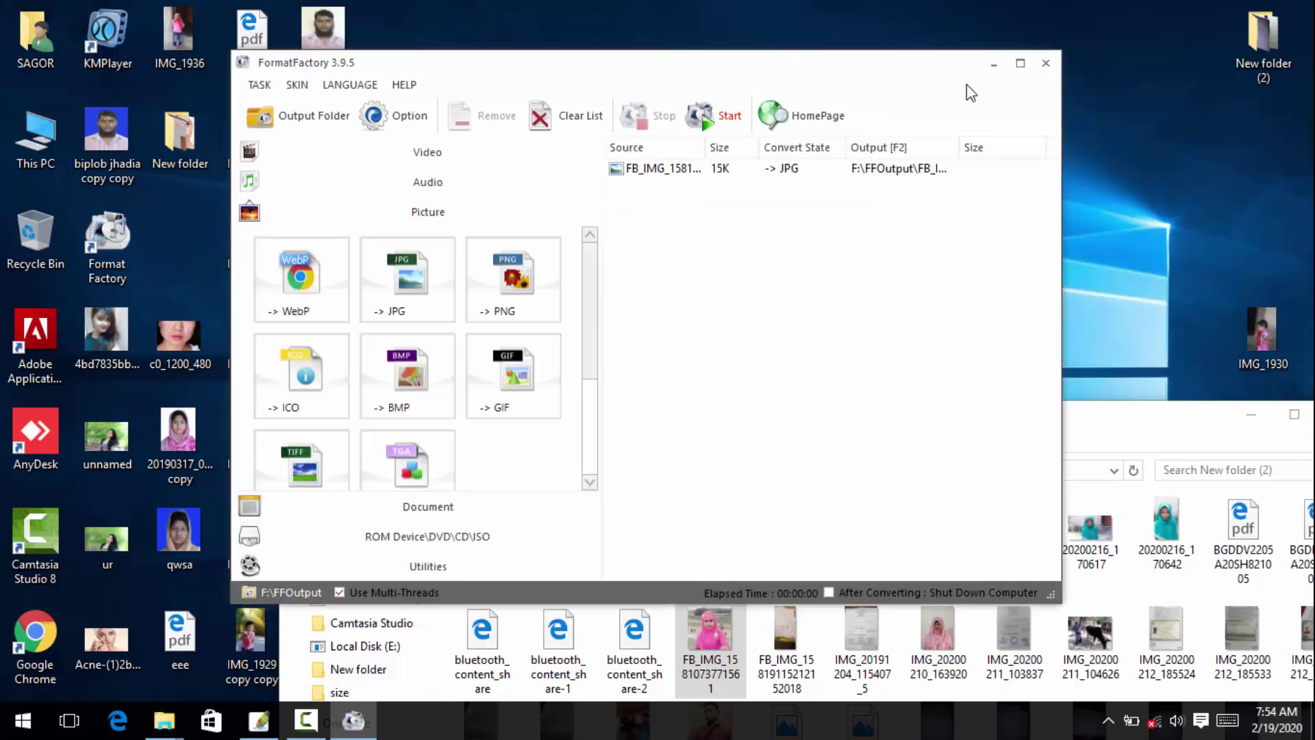
pyautogui.click(704, 120)
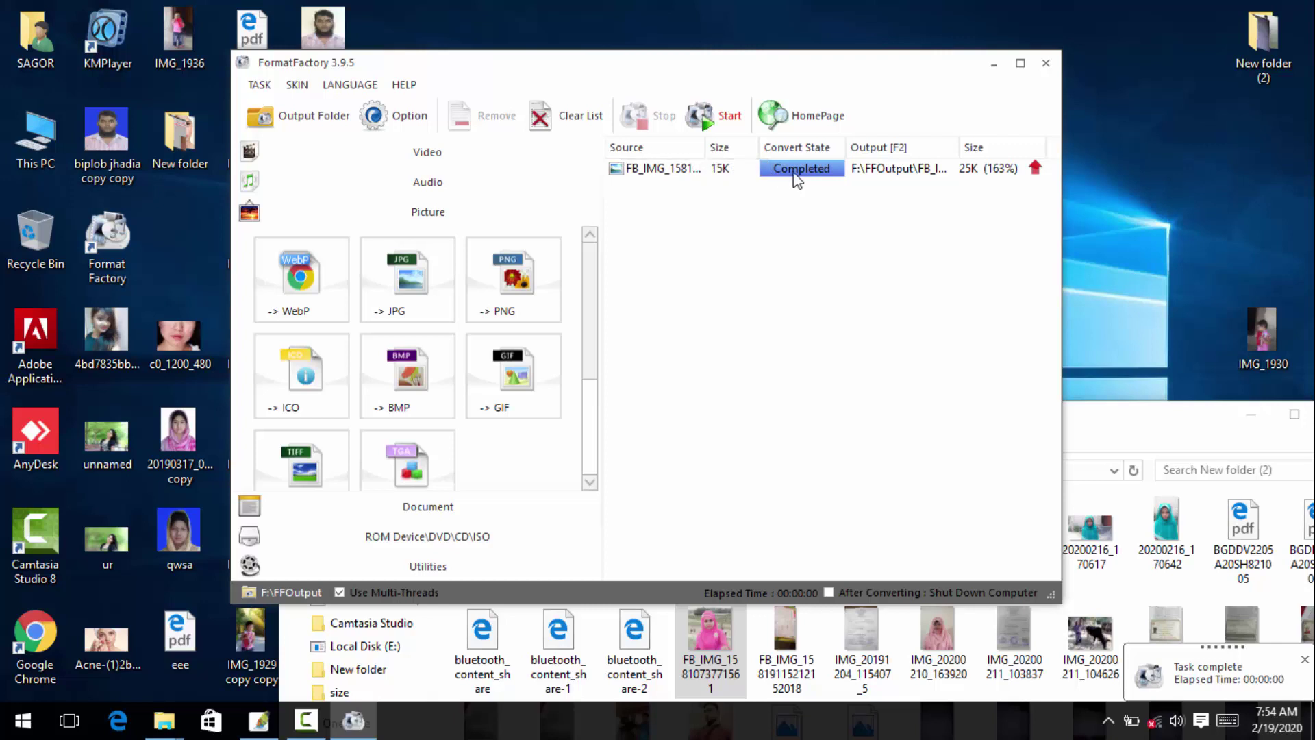
pyautogui.click(306, 720)
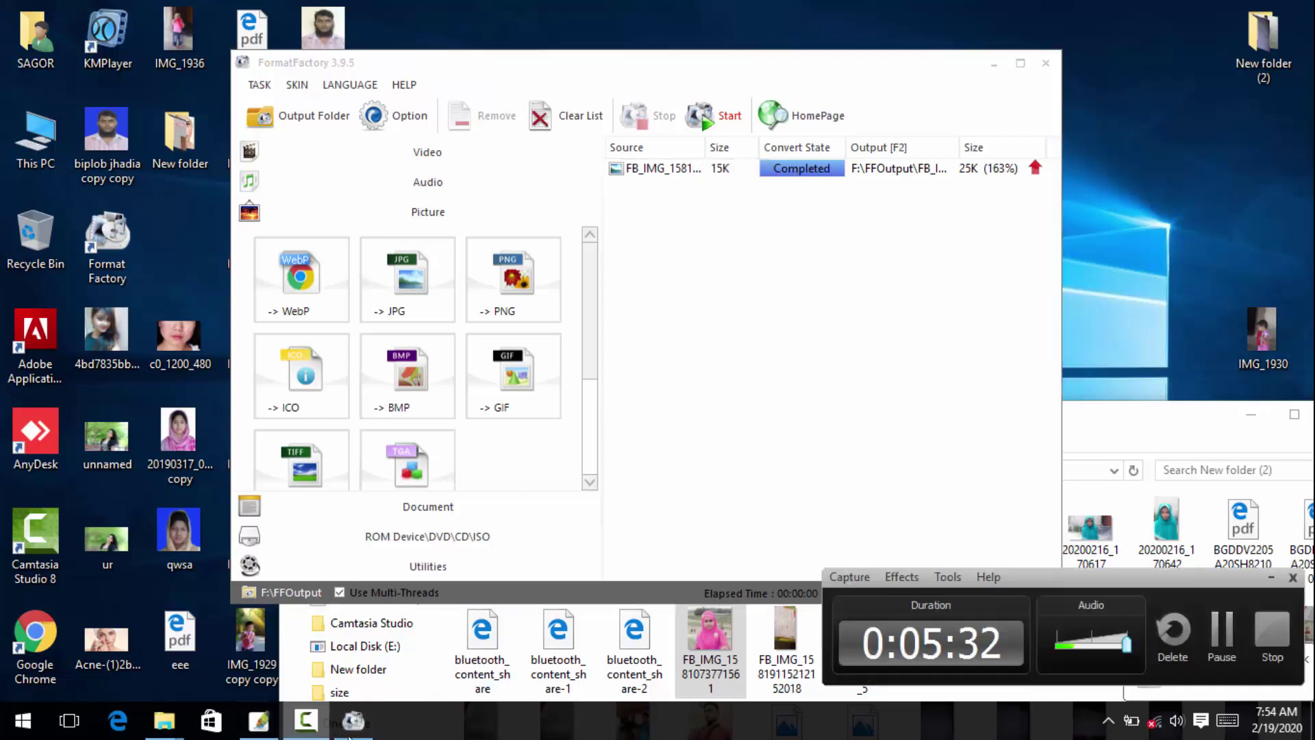
pyautogui.click(1271, 578)
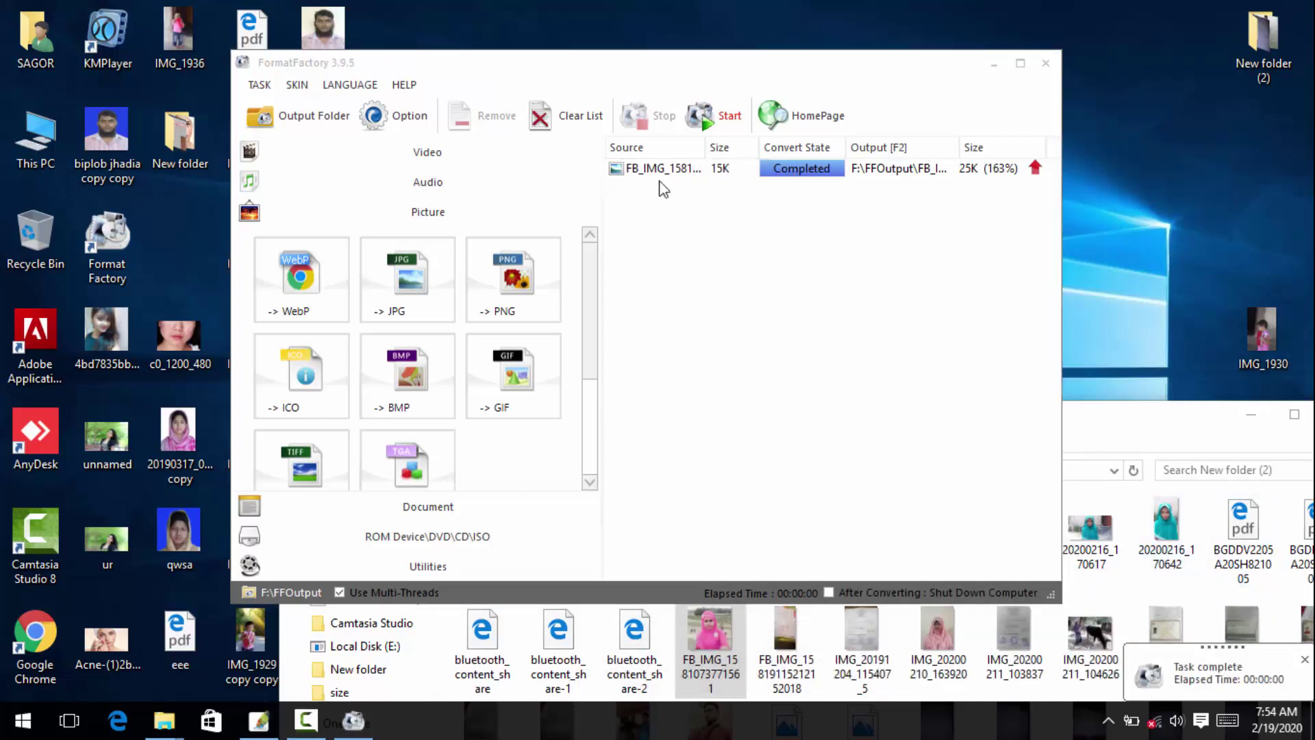
pyautogui.click(302, 113)
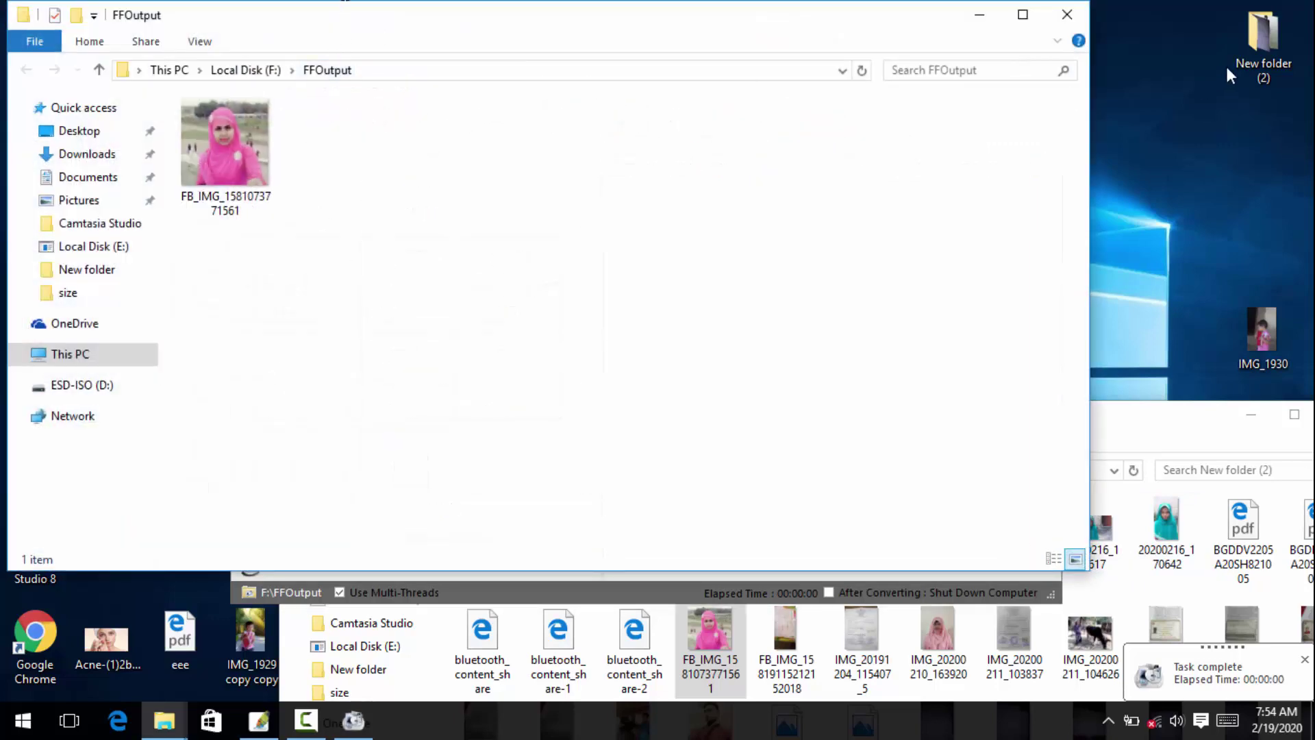
pyautogui.click(1068, 14)
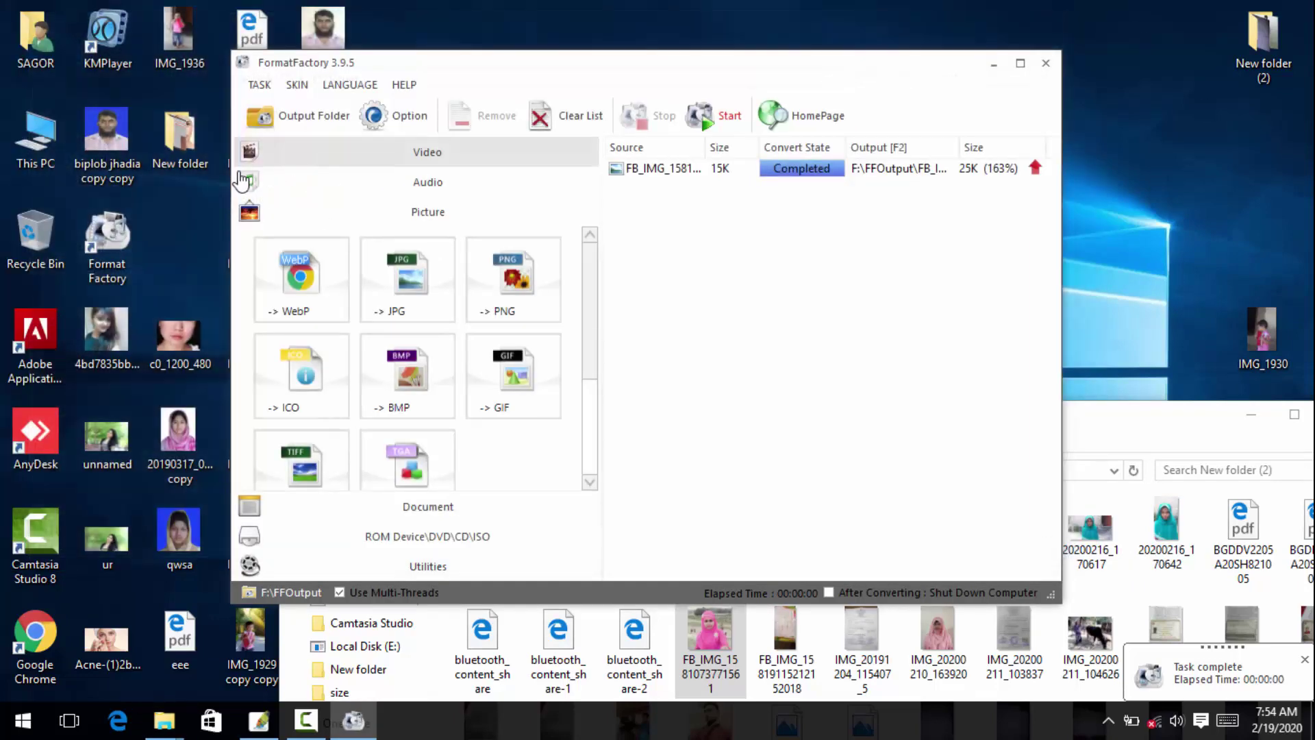
pyautogui.click(302, 124)
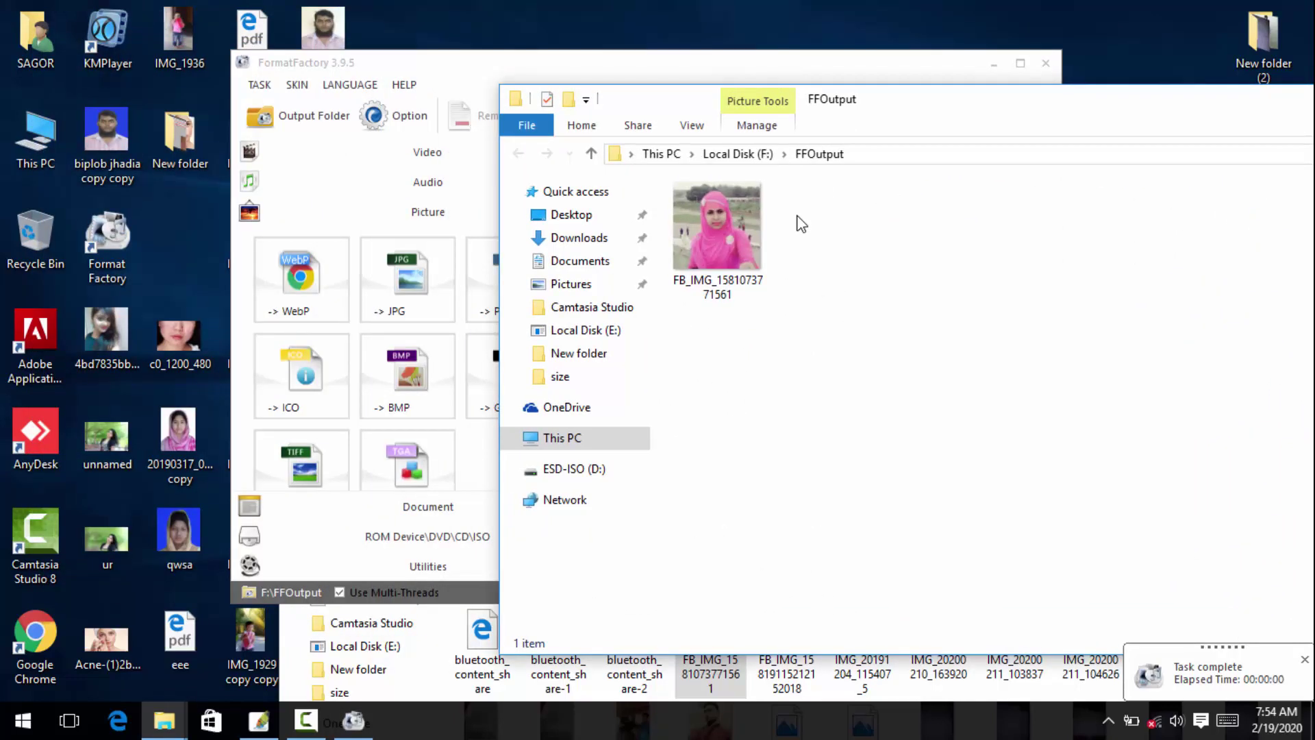
pyautogui.click(737, 220)
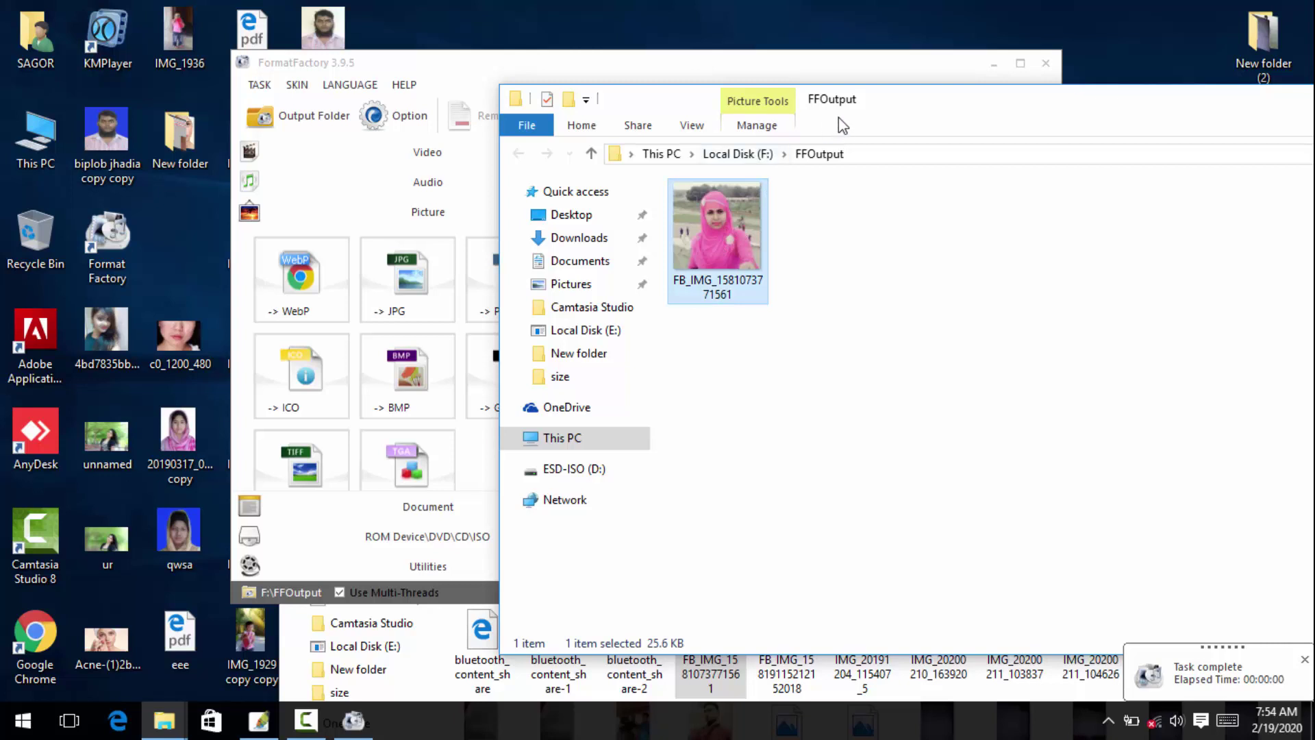
pyautogui.moveTo(845, 123); pyautogui.dragTo(827, 195)
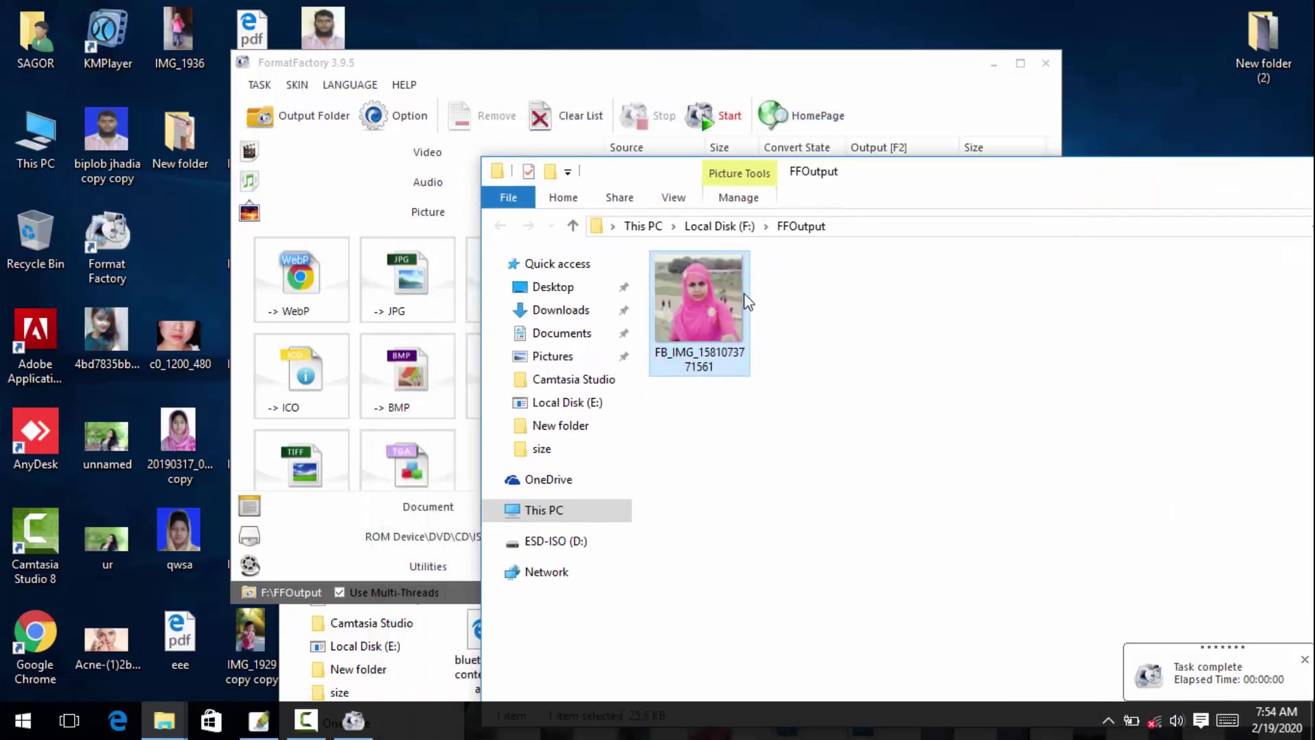
pyautogui.moveTo(697, 310); pyautogui.dragTo(516, 311)
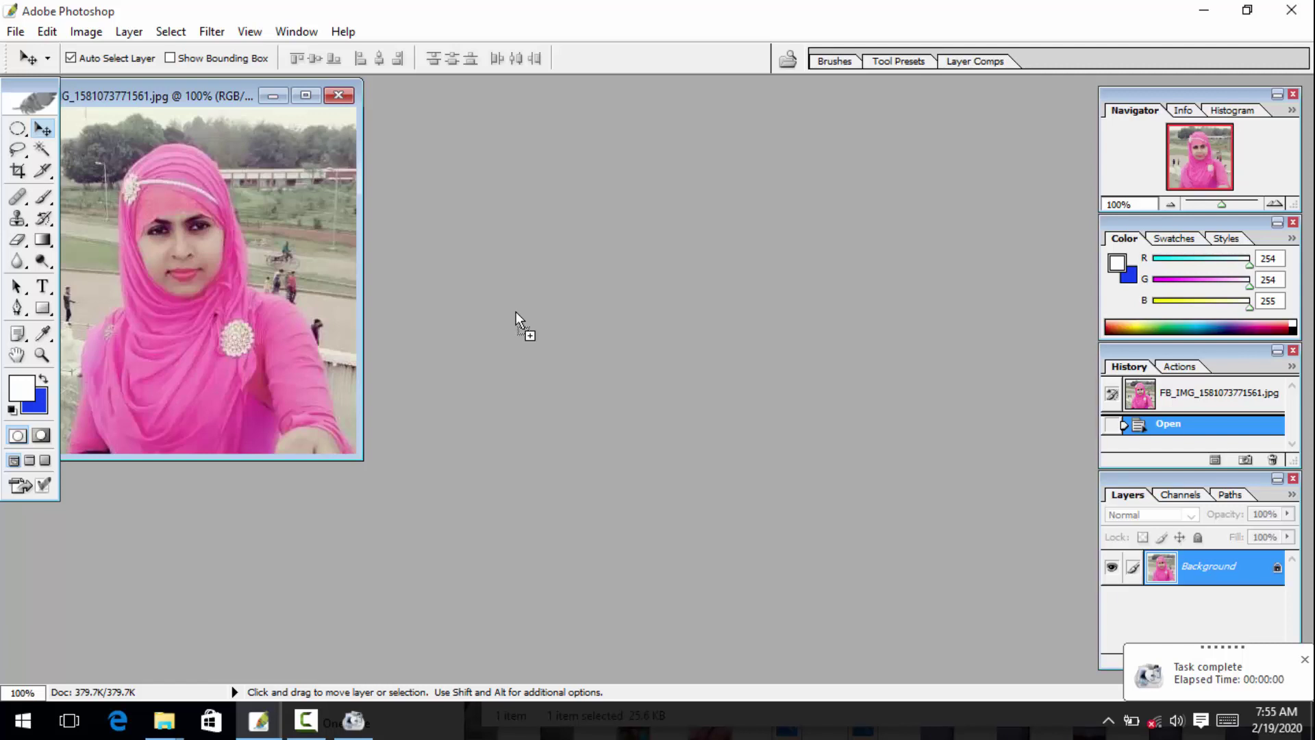
# Minimize Photoshop, then close the FFOutput folder and FormatFactory windows
pyautogui.click(1203, 11)
pyautogui.moveTo(1147, 189); pyautogui.dragTo(788, 160)
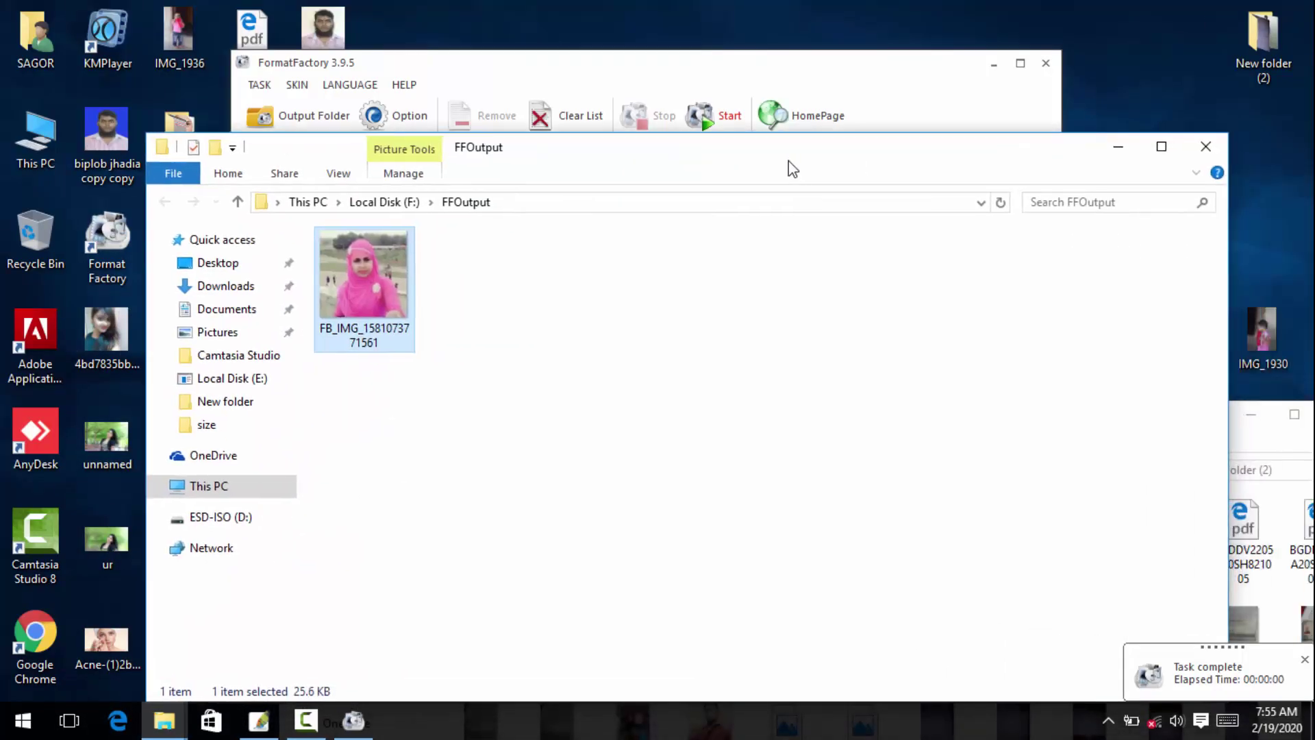
pyautogui.click(1195, 146)
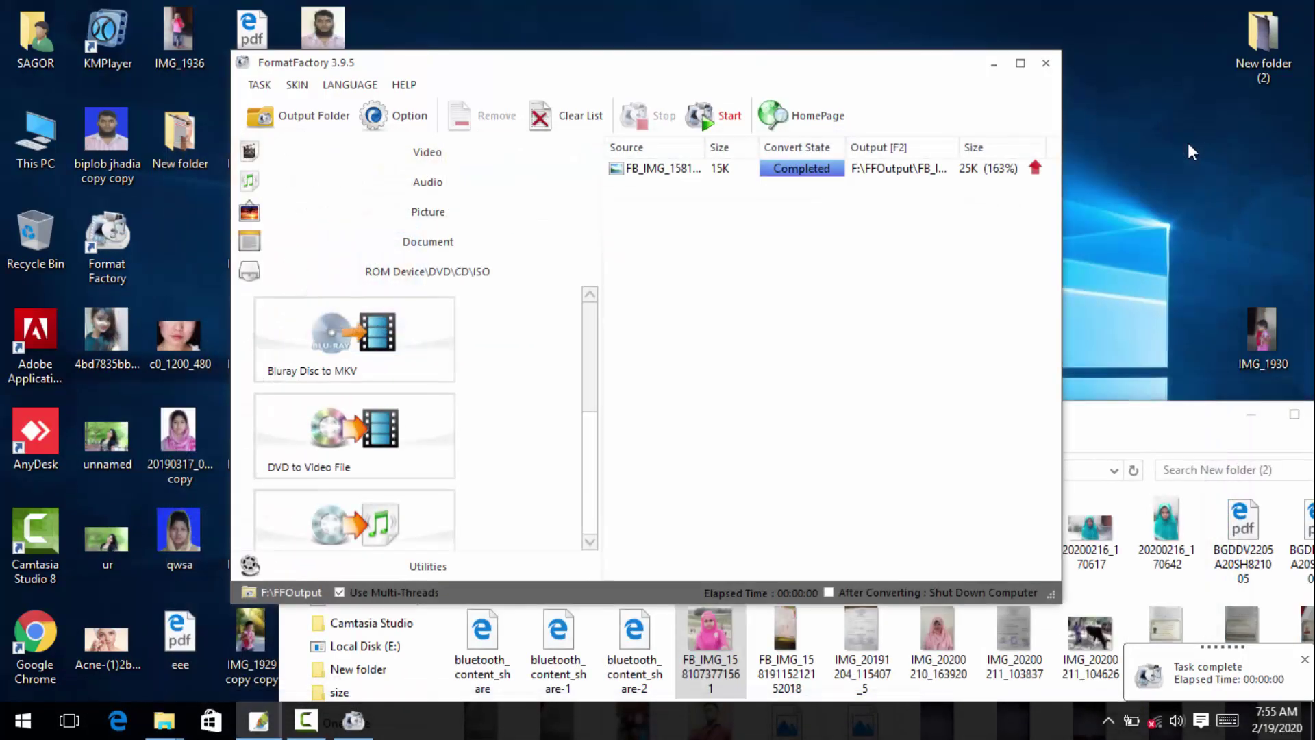
pyautogui.rightClick(1169, 130)
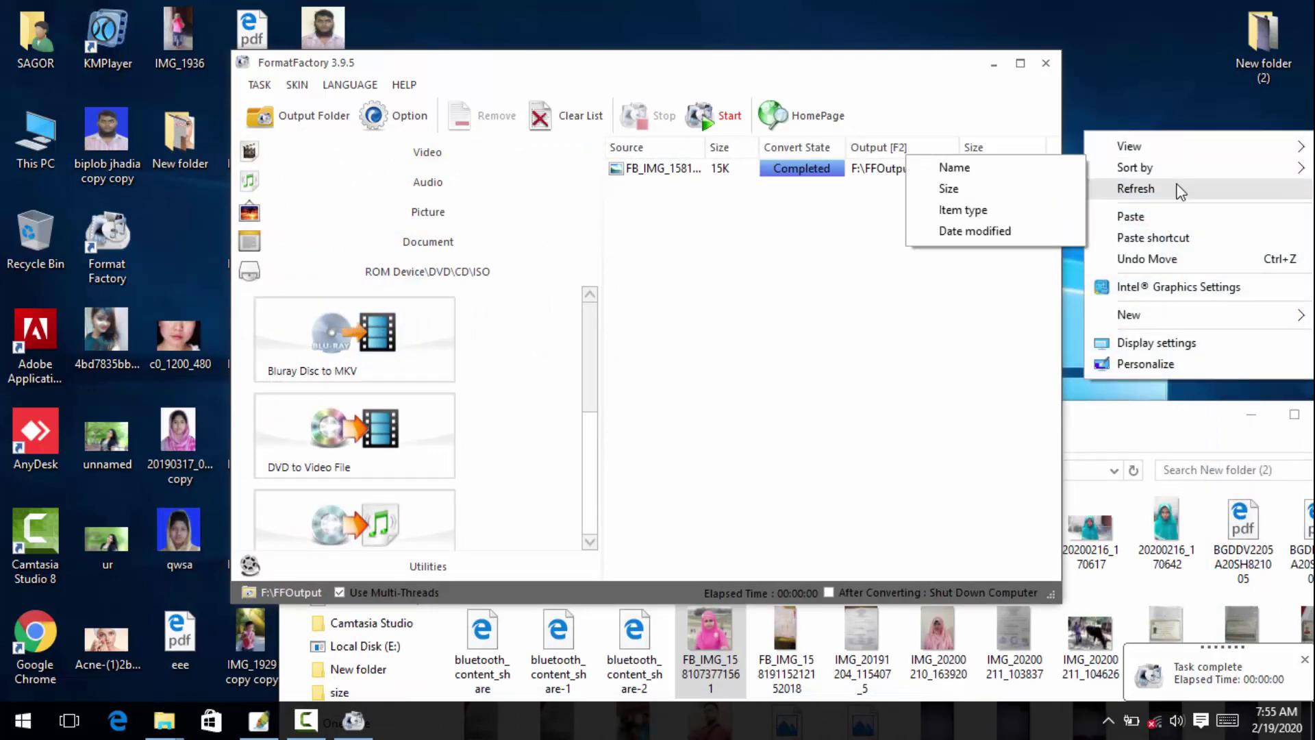
pyautogui.click(1178, 188)
pyautogui.click(1046, 64)
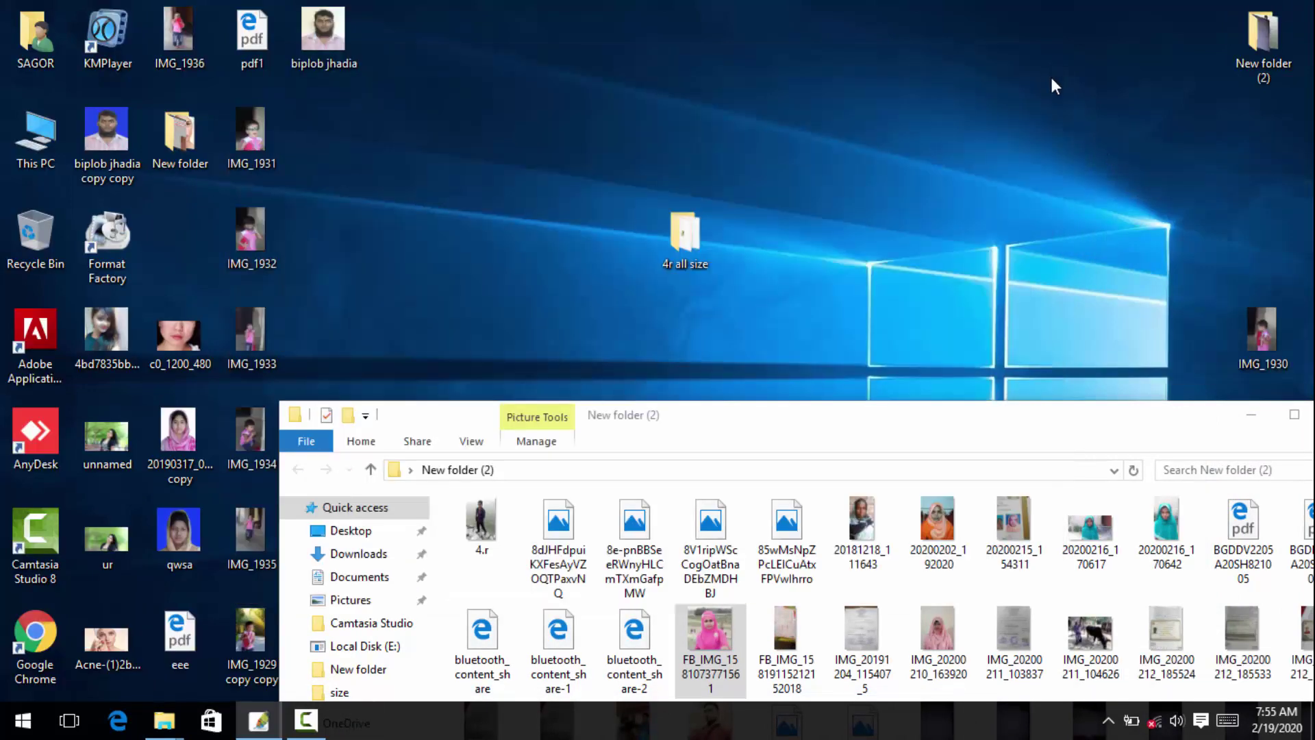
# Refresh the desktop and close the New folder (2) window
pyautogui.rightClick(1052, 79)
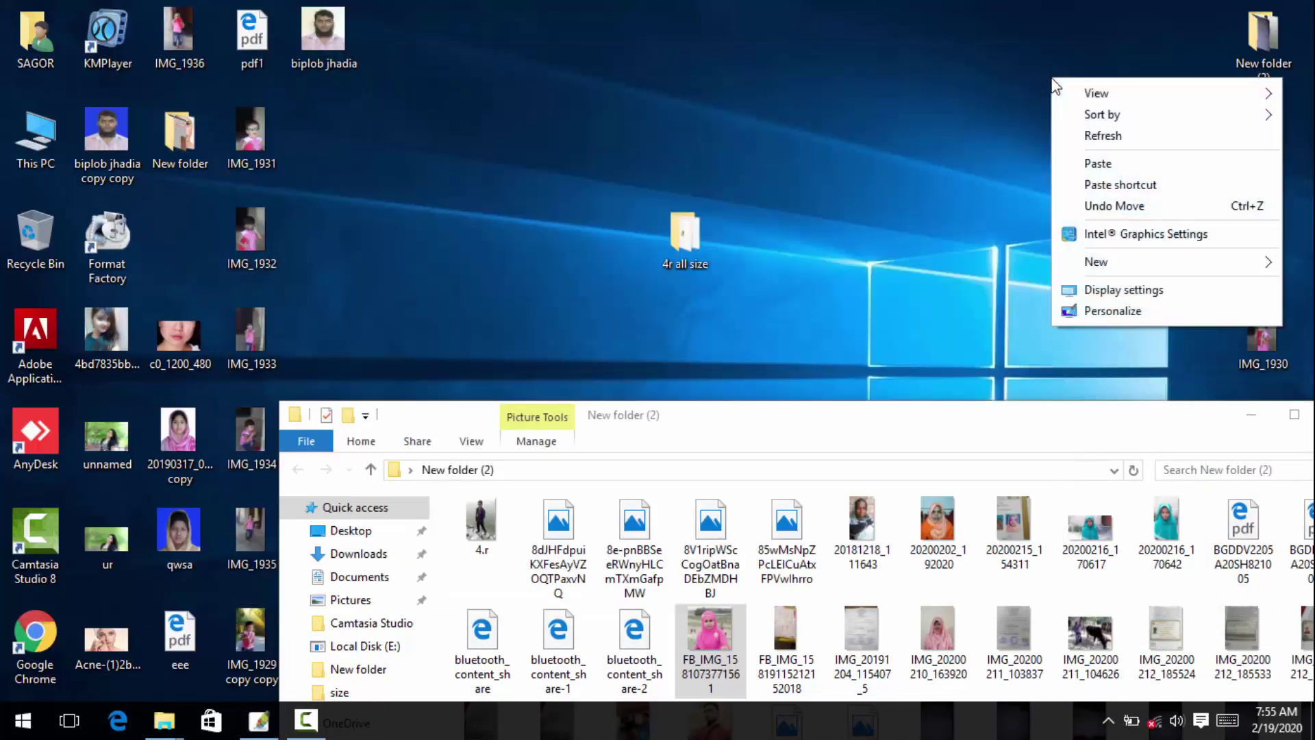
pyautogui.click(1103, 136)
pyautogui.rightClick(990, 48)
pyautogui.click(1027, 103)
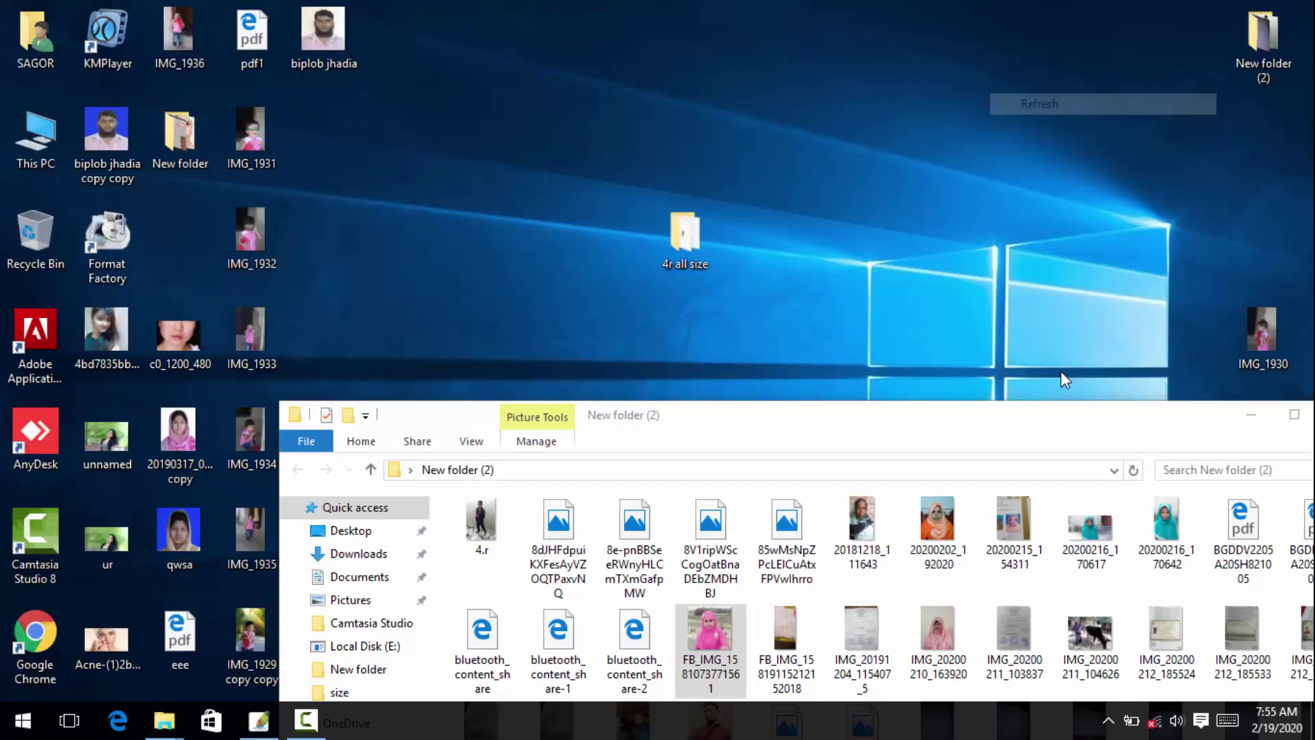
pyautogui.click(1031, 437)
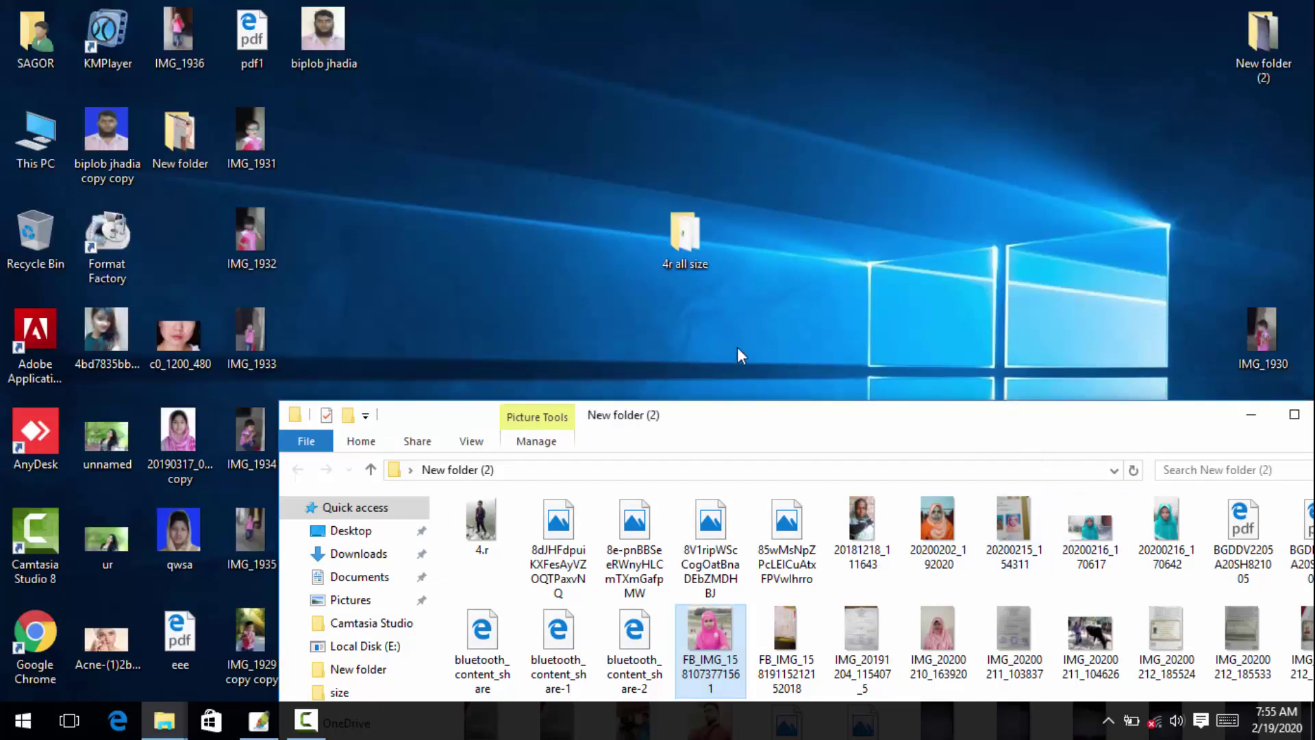
pyautogui.moveTo(922, 434); pyautogui.dragTo(632, 211)
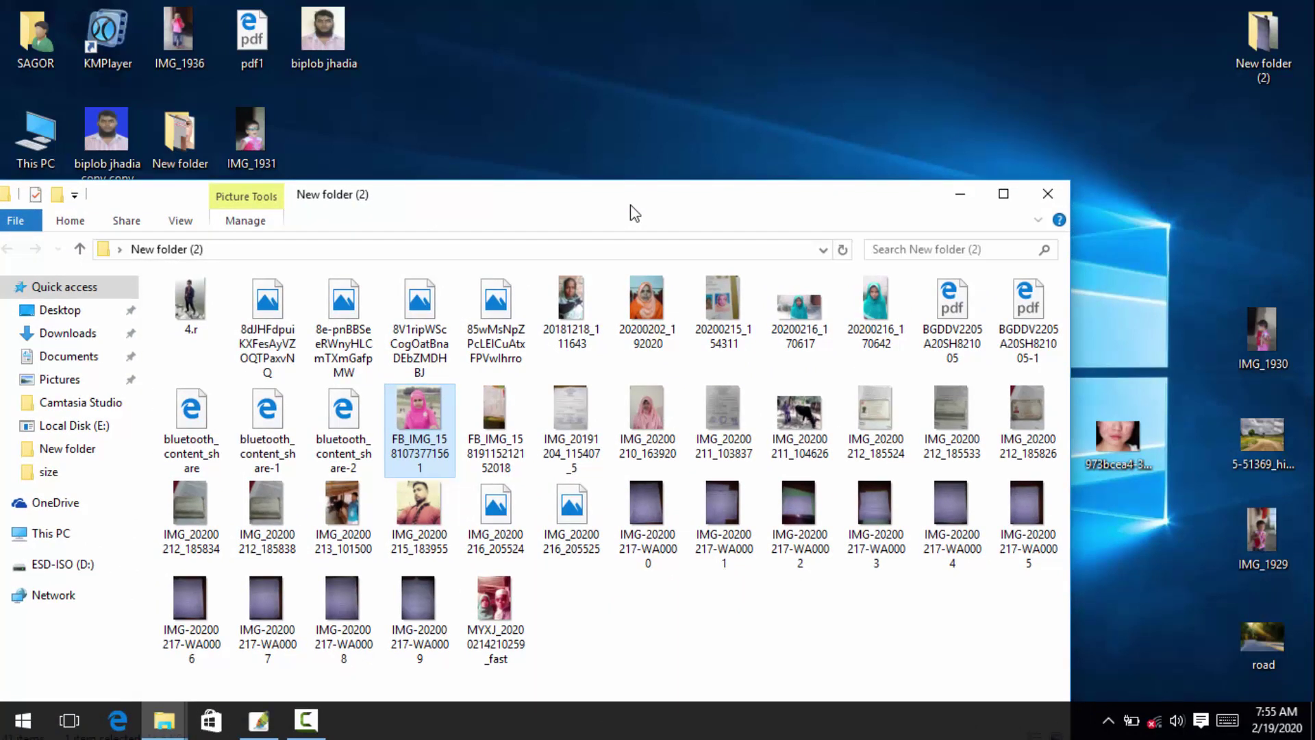
pyautogui.click(1047, 193)
pyautogui.rightClick(1095, 173)
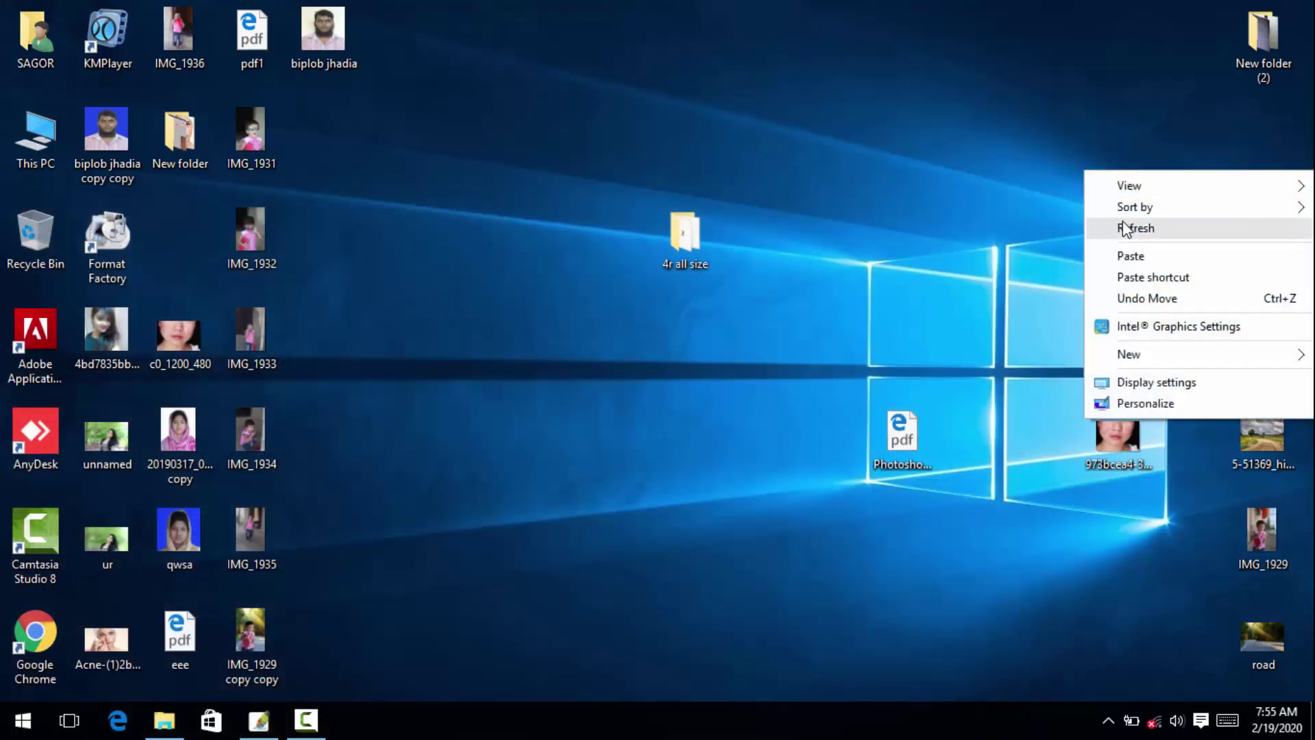
pyautogui.click(1122, 224)
pyautogui.rightClick(1042, 186)
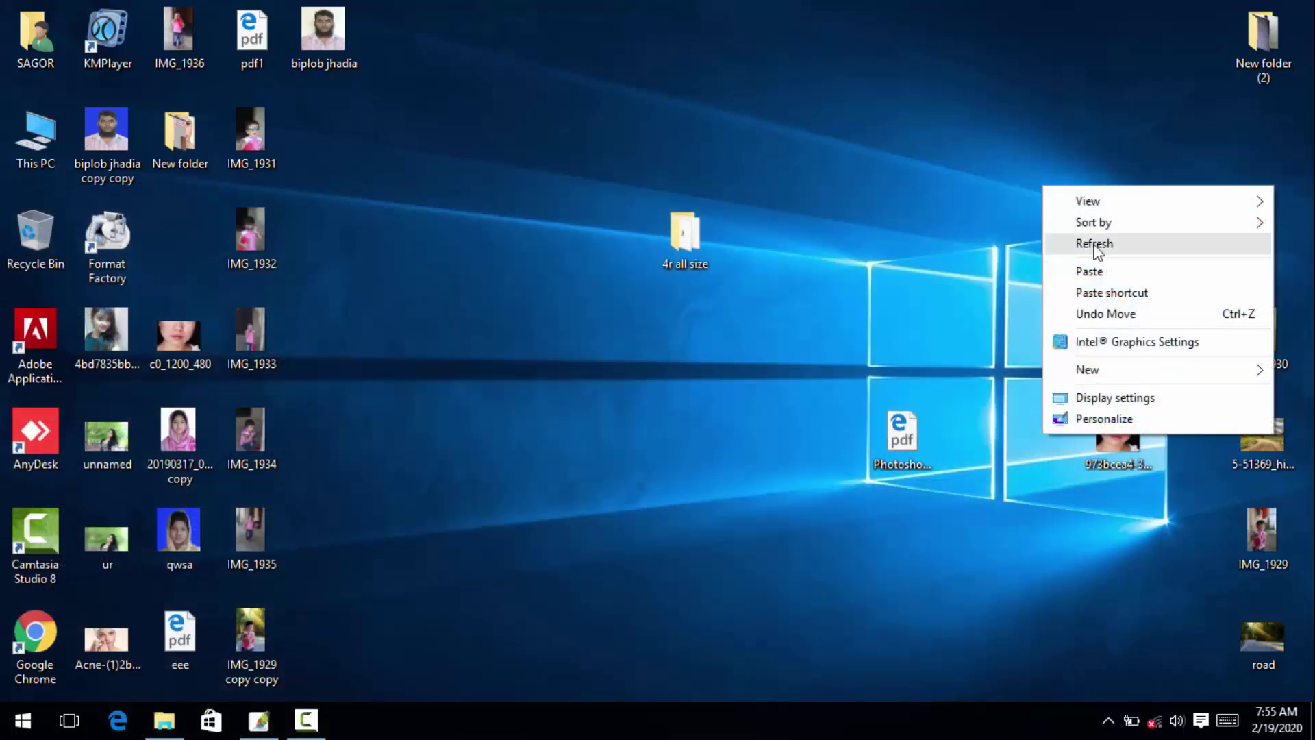
pyautogui.click(1091, 243)
pyautogui.click(306, 719)
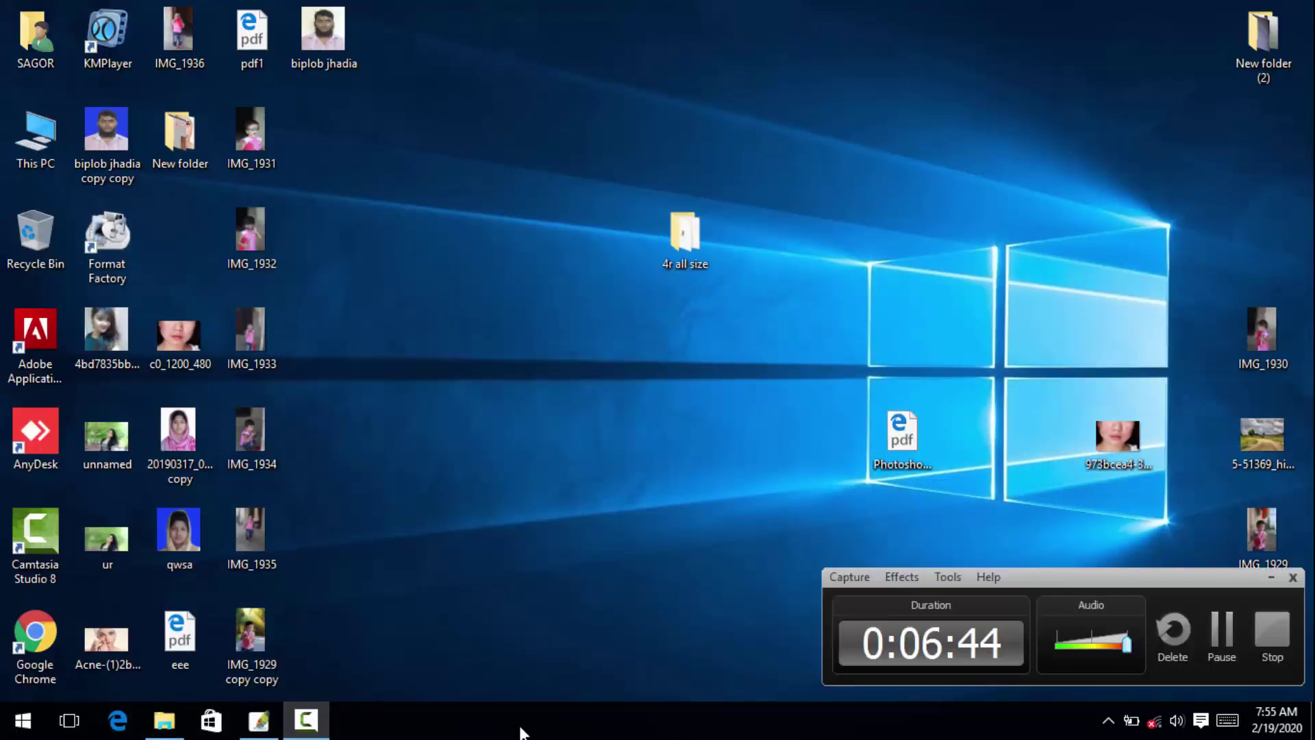